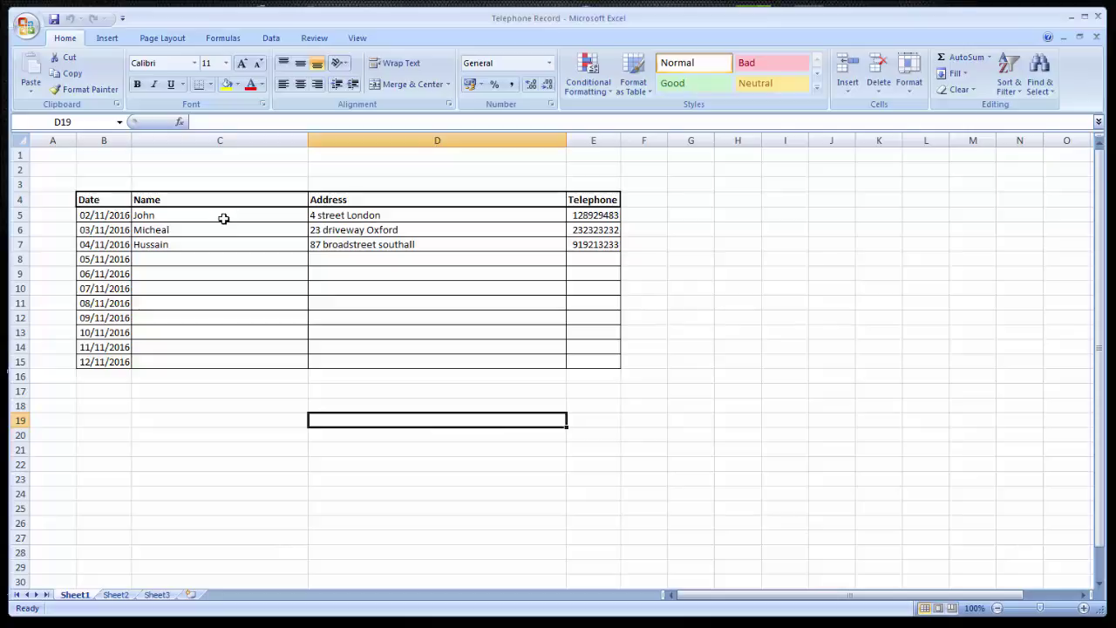
Replace the first Name entry in cell C5 with a new name.
left_click(232, 390)
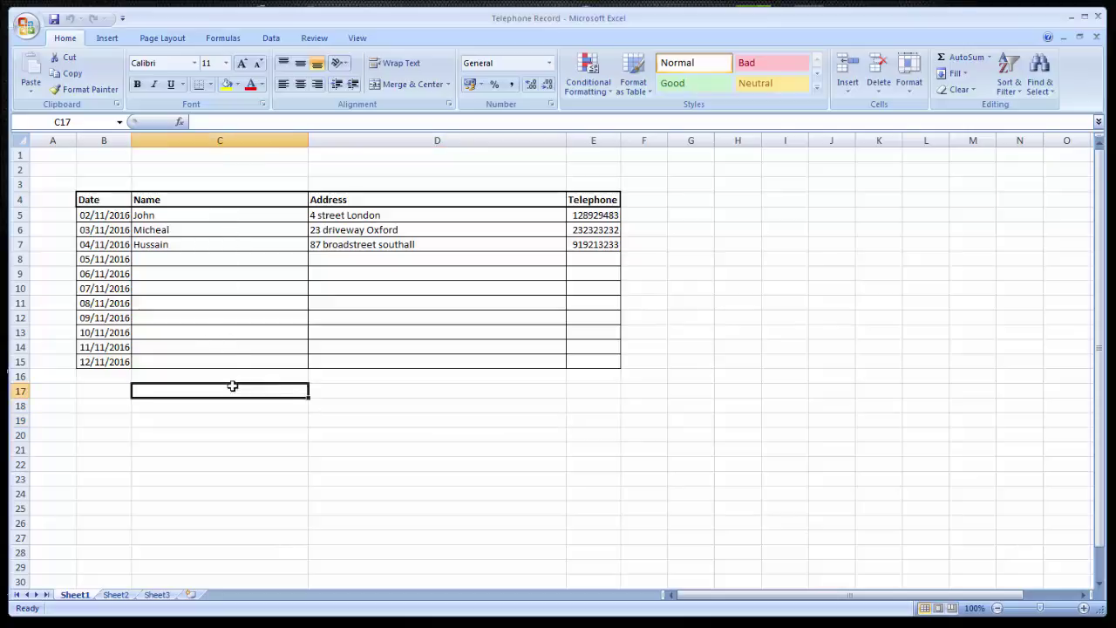
left_click(217, 215)
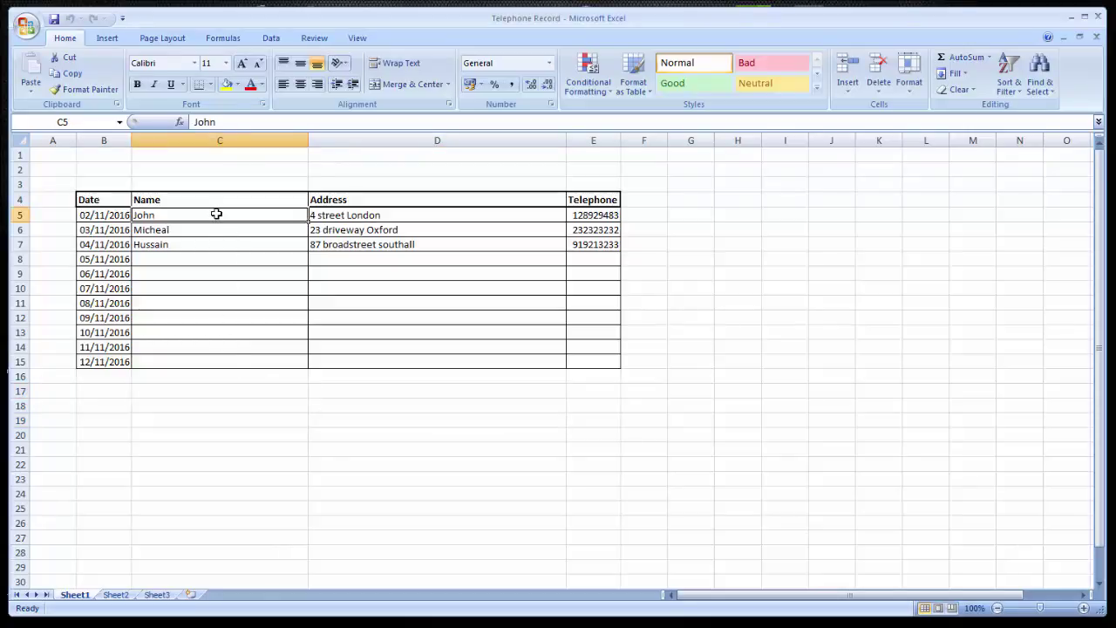
type("Peter")
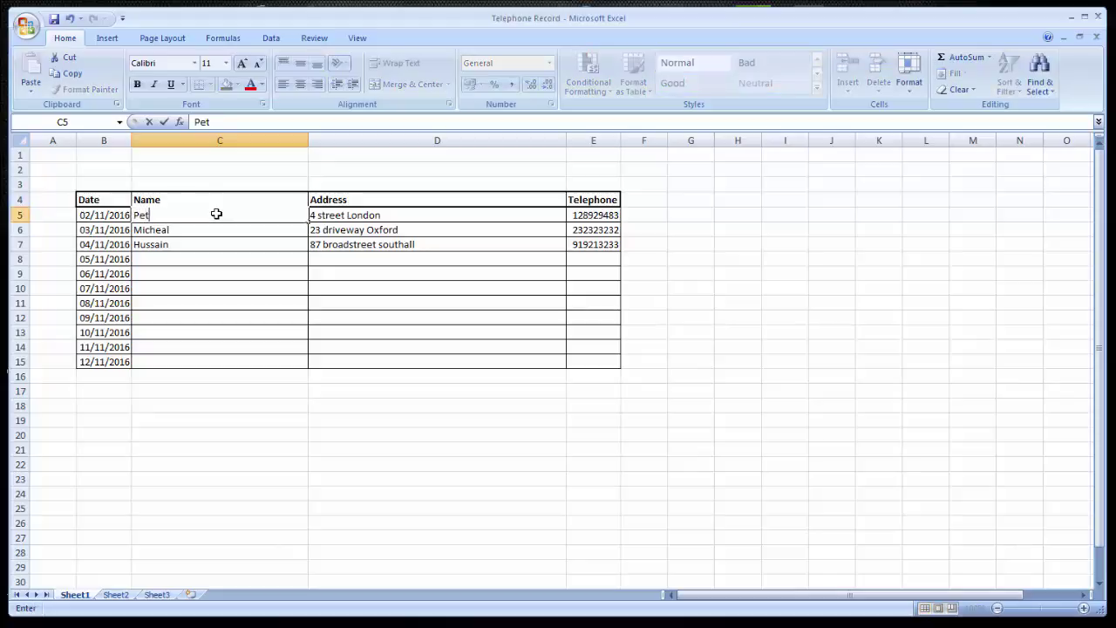
key("Return")
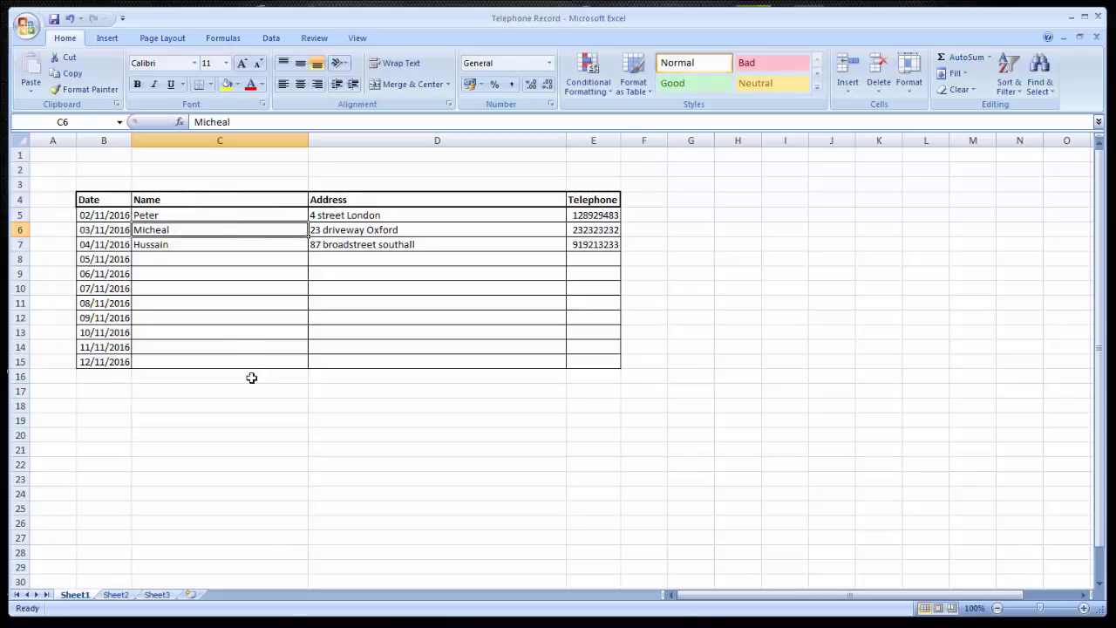
left_click(250, 377)
left_click(63, 179)
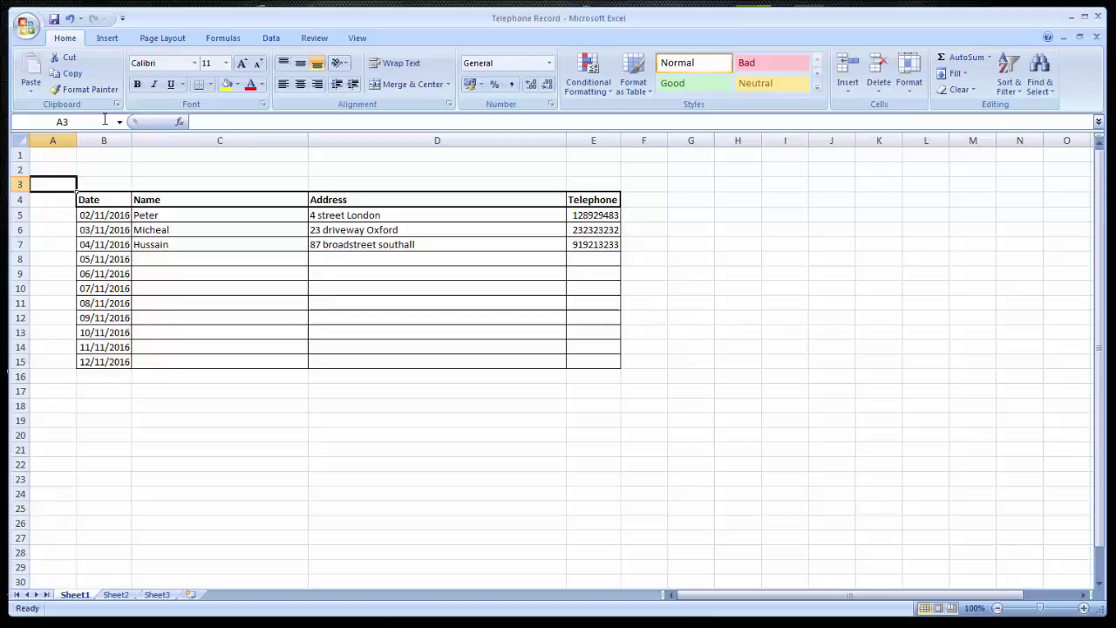
Protect the Telephone Record sheet with a password from the Review tab, confirming the password.
left_click(307, 39)
left_click(434, 78)
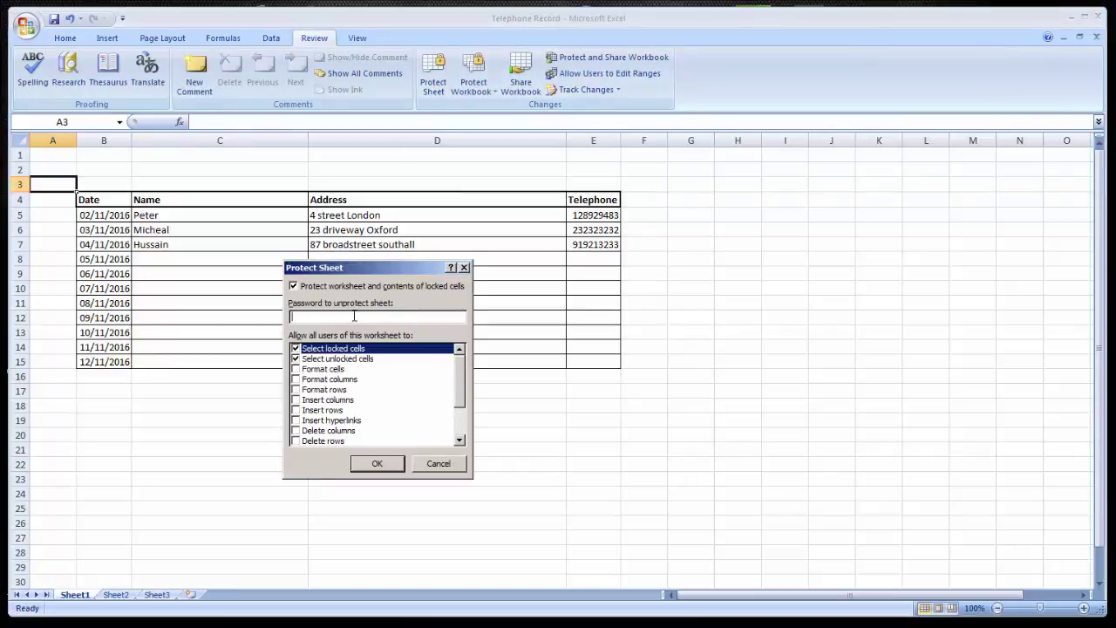
type("*********")
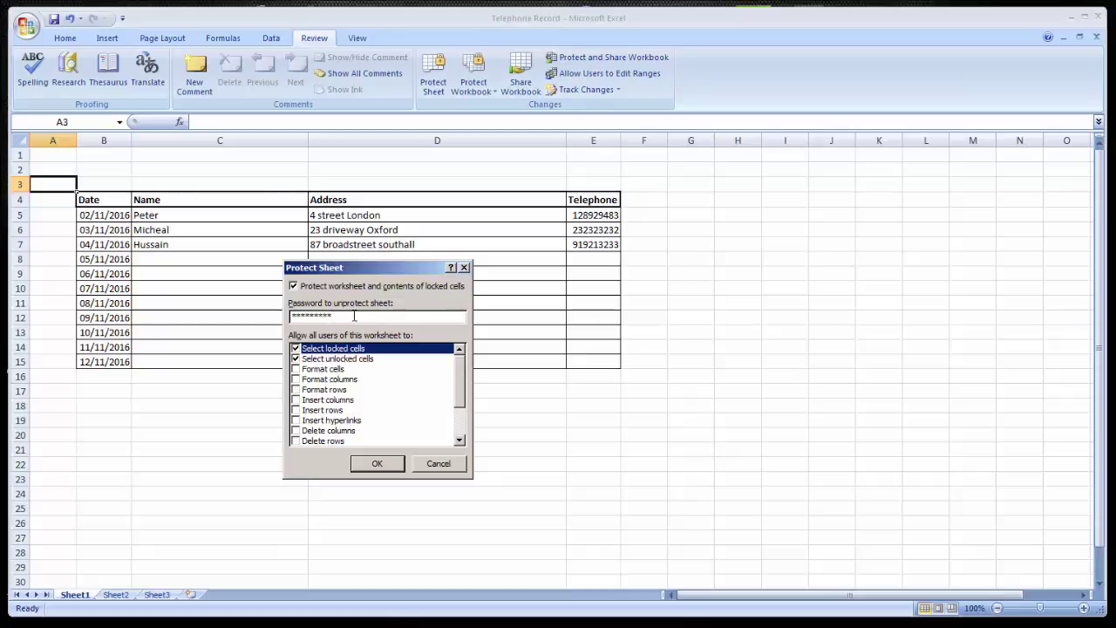
left_click(376, 463)
type("*****")
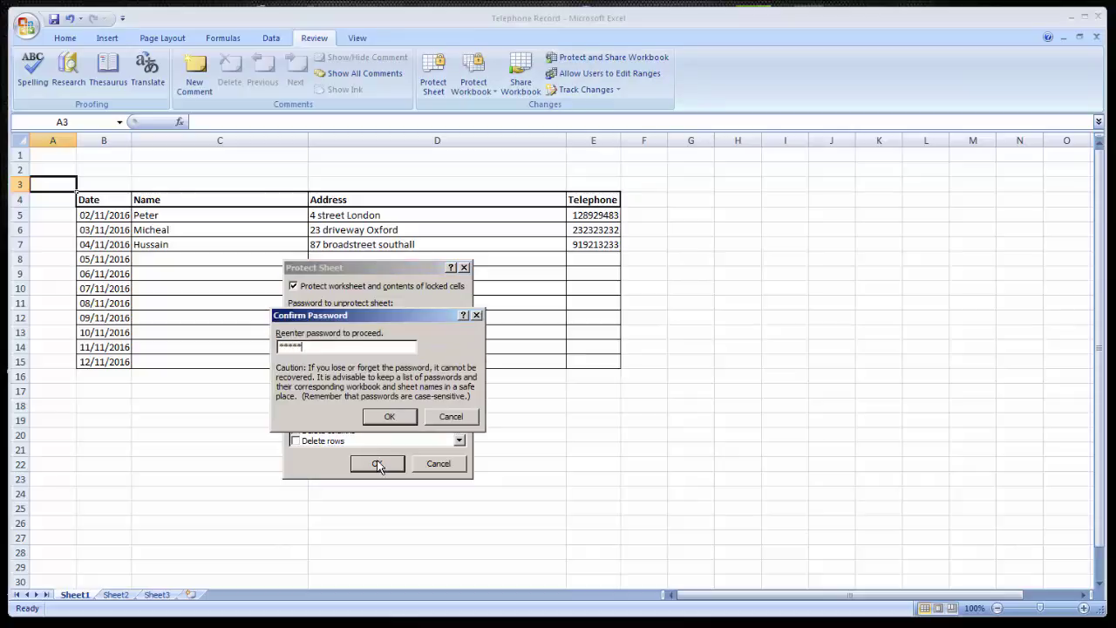
type("**")
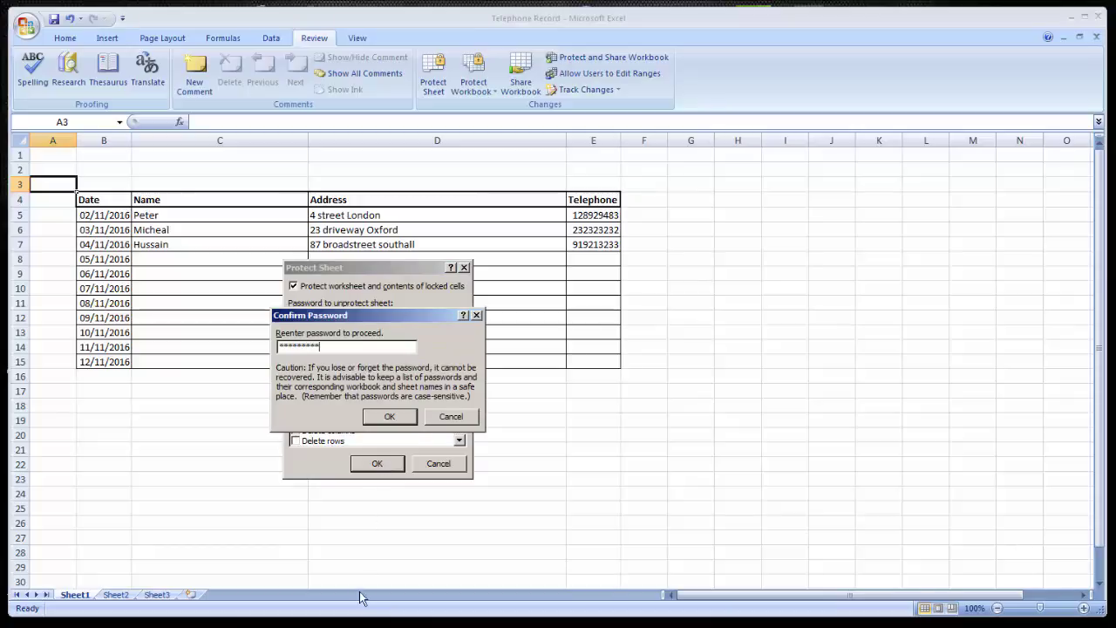
left_click(403, 421)
Try deleting C5 on the protected sheet, dismiss the read-only warning, and open the workbook's folder.
left_click(182, 220)
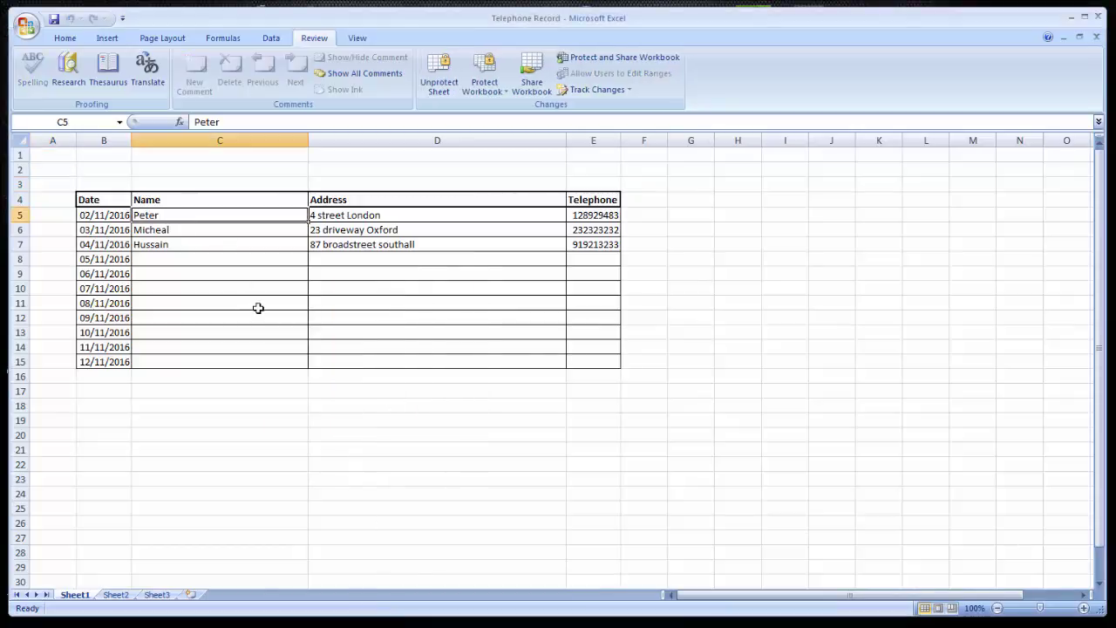
key("Delete")
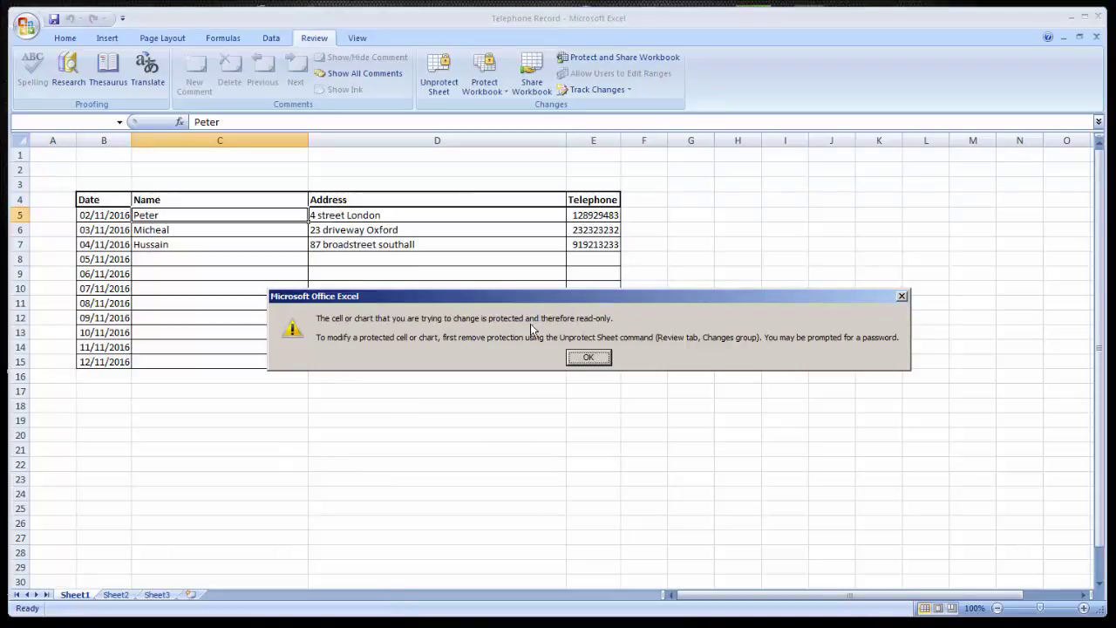
left_click(590, 358)
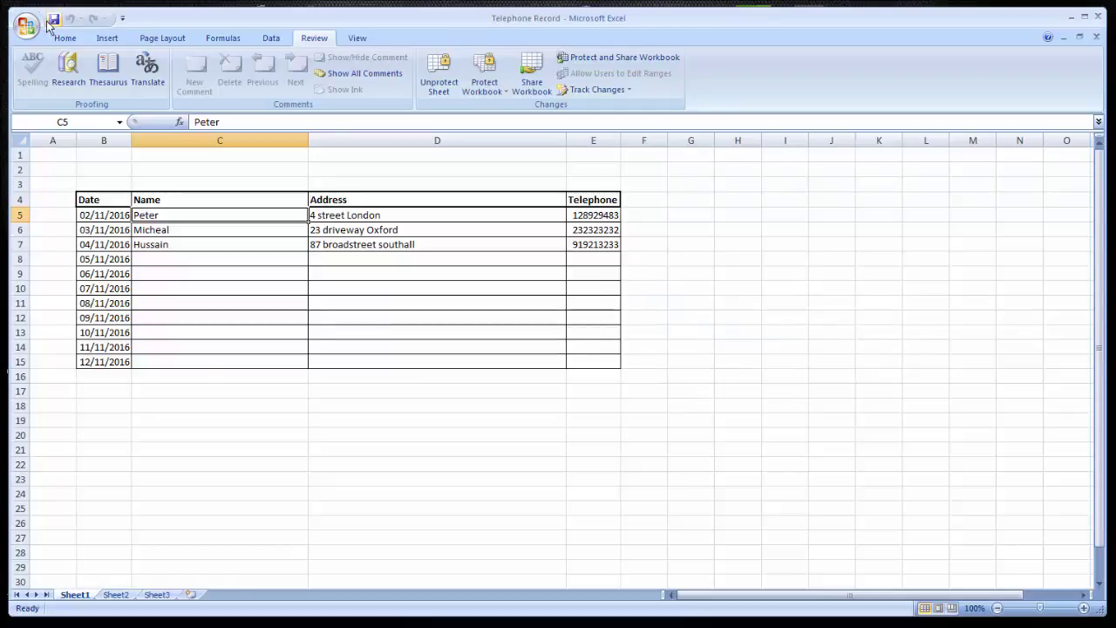
left_click(247, 419)
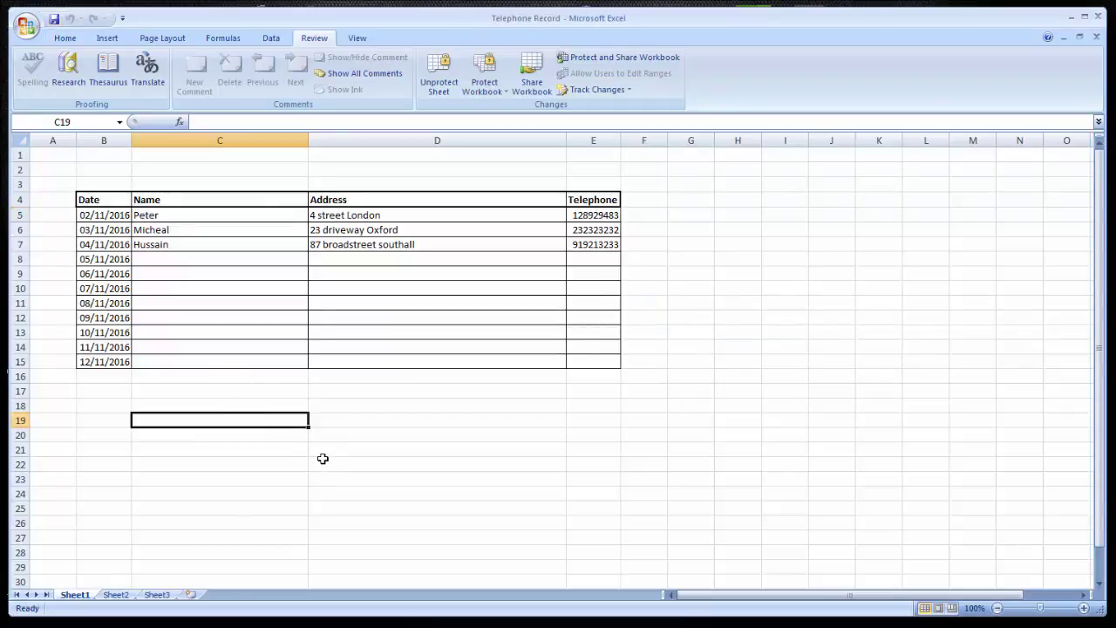
left_click(35, 621)
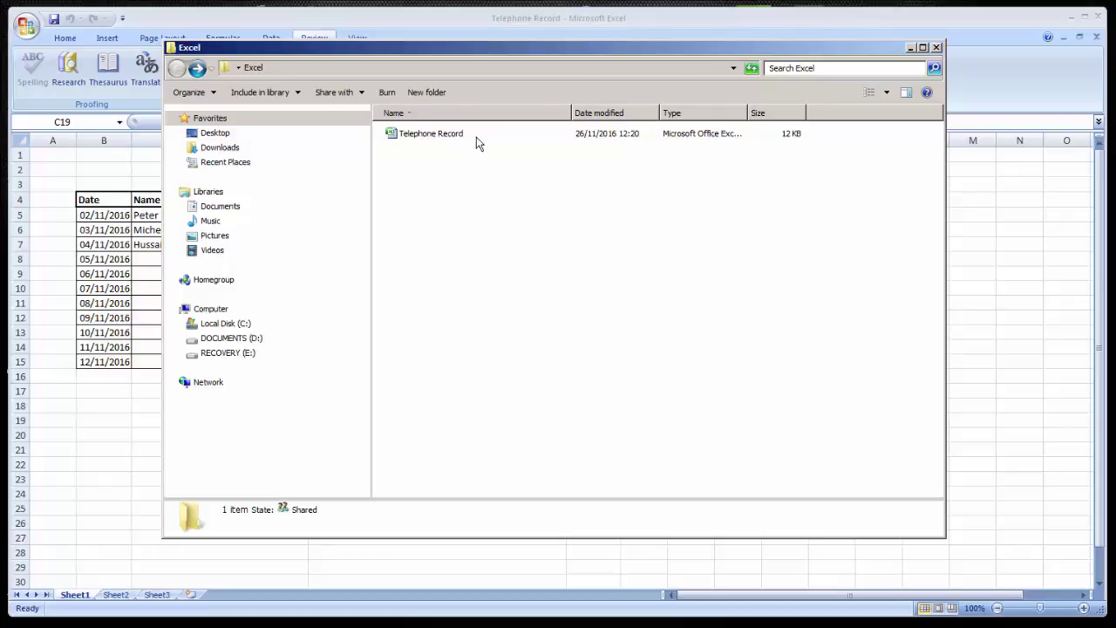
Uncheck 'Hide extensions for known file types' in Folder Options, applying the change.
key("alt+f")
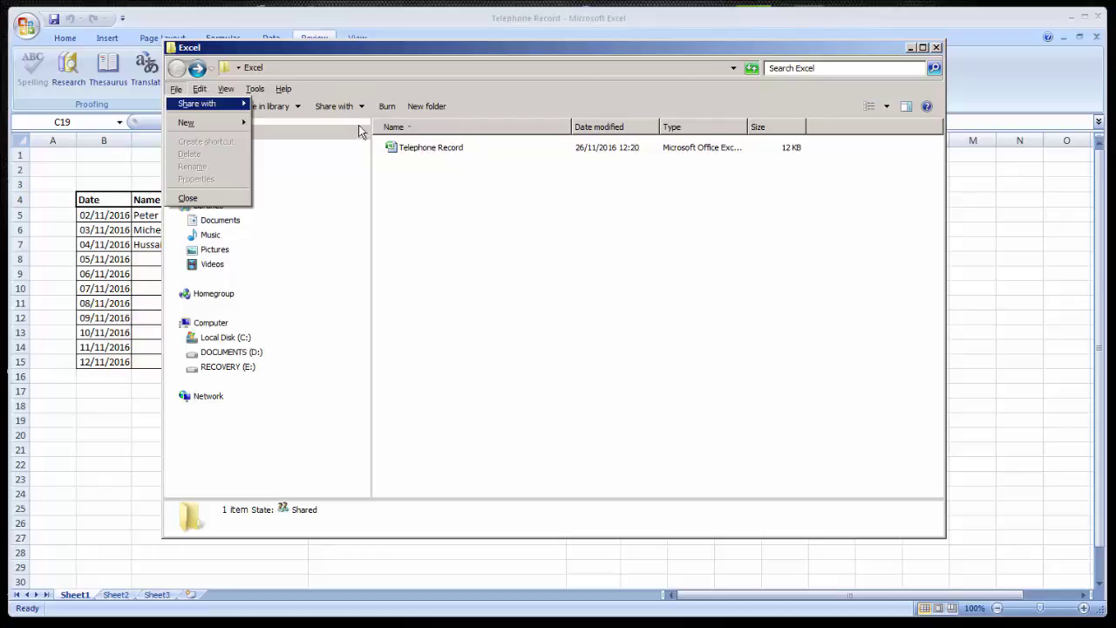
left_click(256, 89)
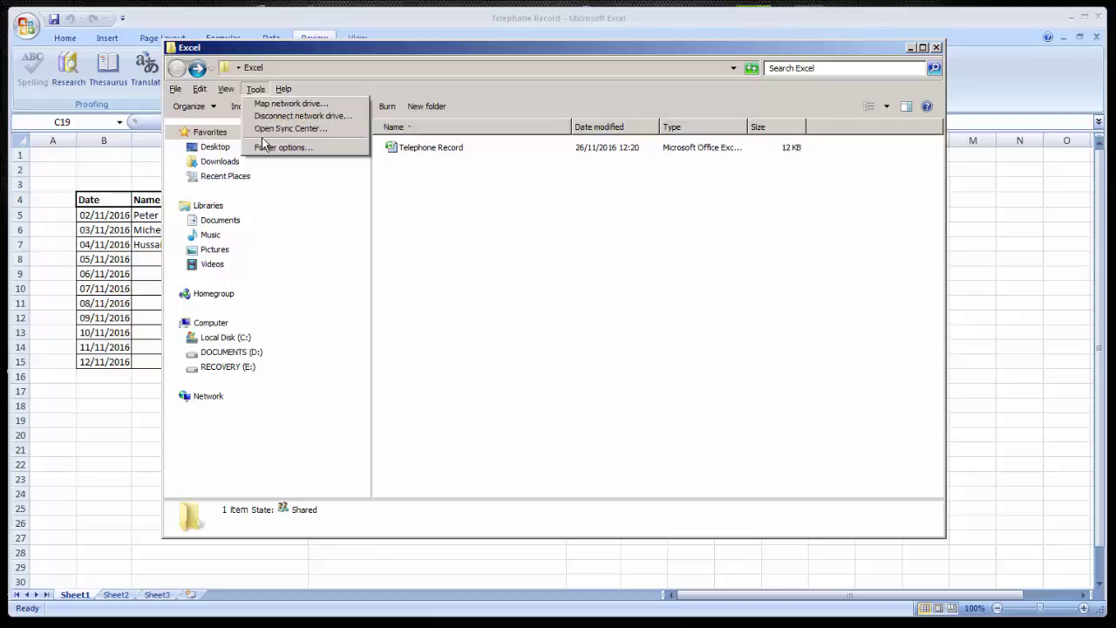
left_click(264, 146)
left_click(233, 123)
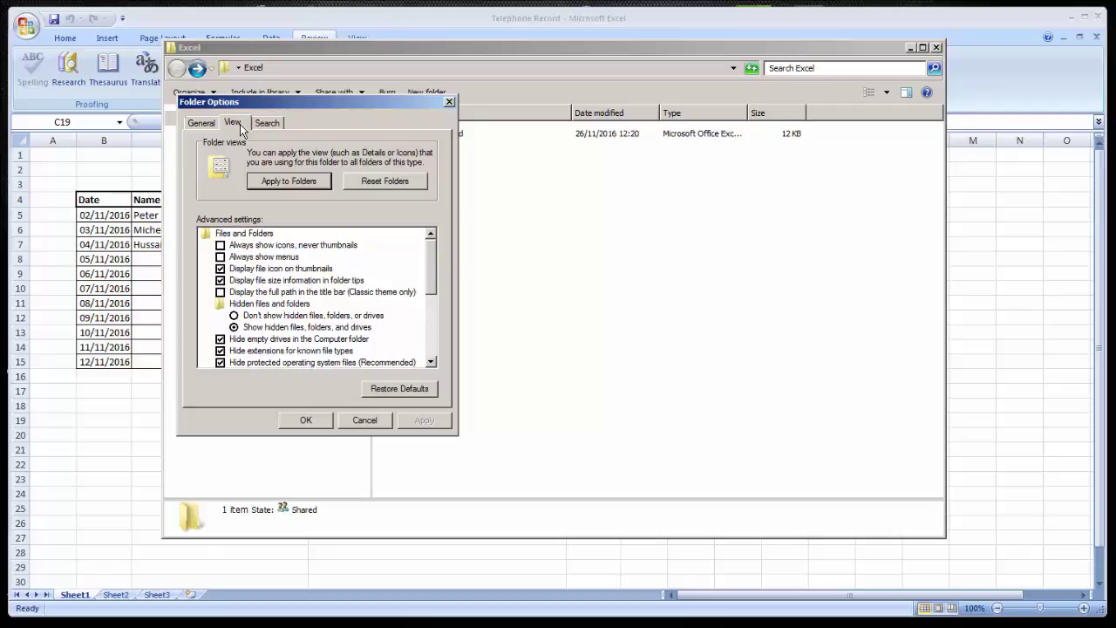
left_click(227, 352)
left_click(416, 423)
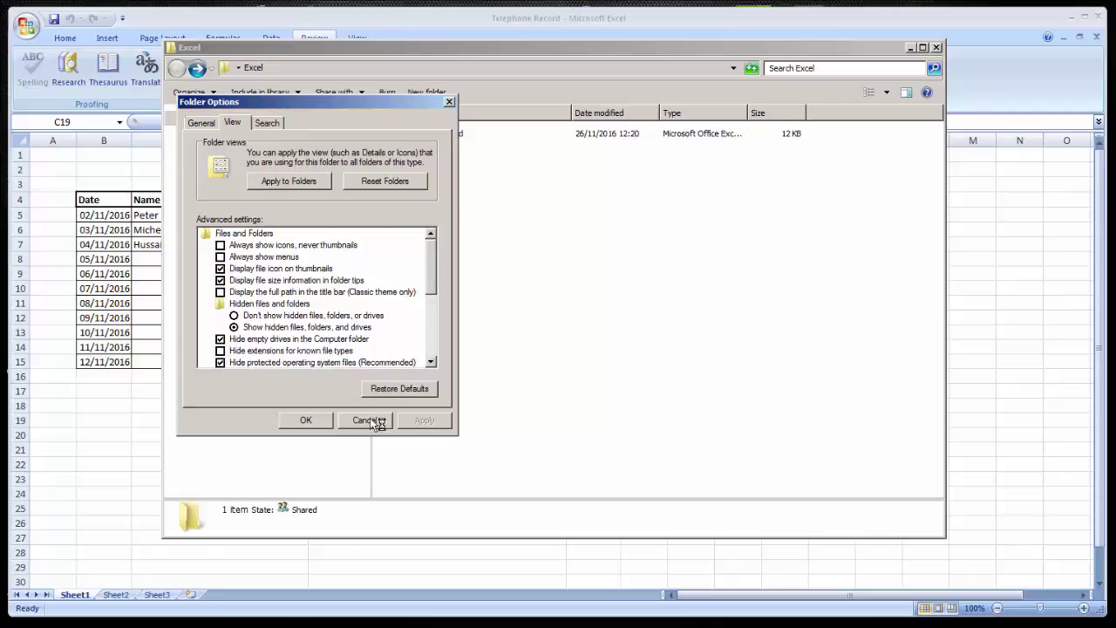
left_click(304, 420)
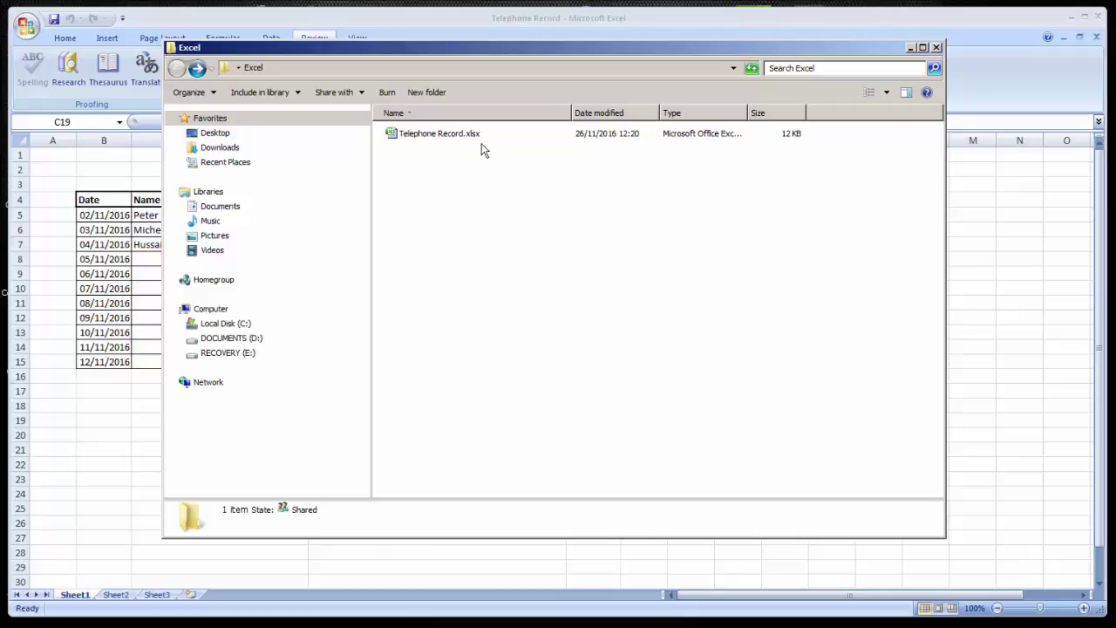
Rename Telephone Record.xlsx to Telephone Record.zip by changing its extension.
left_click(445, 140)
left_click(443, 142)
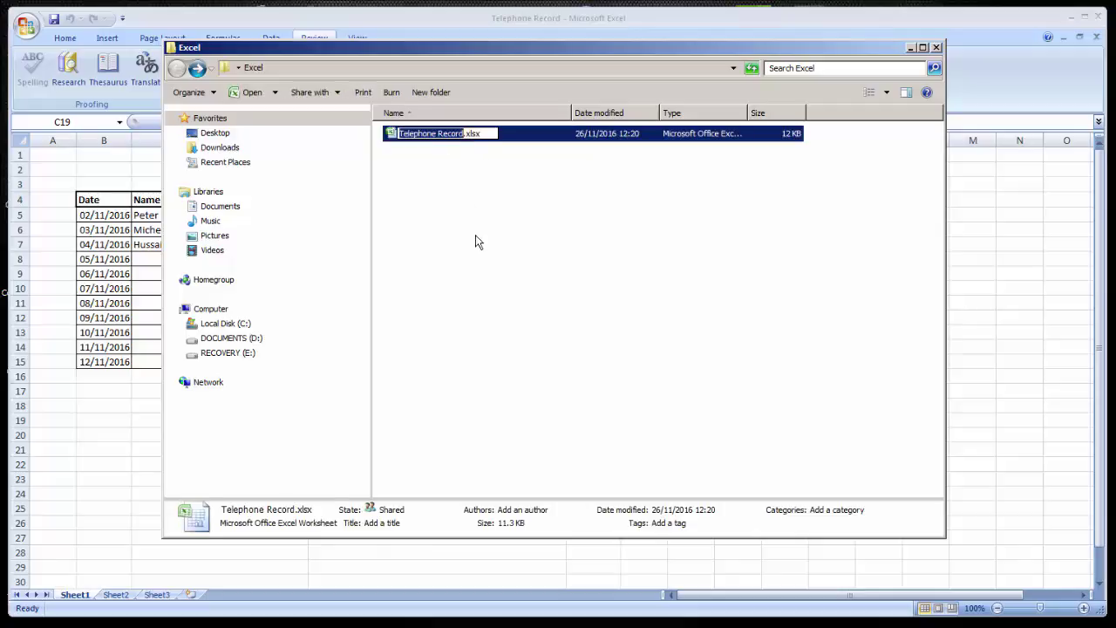
key("Right")
key("BackSpace")
key("BackSpace")
key("BackSpace")
key("BackSpace")
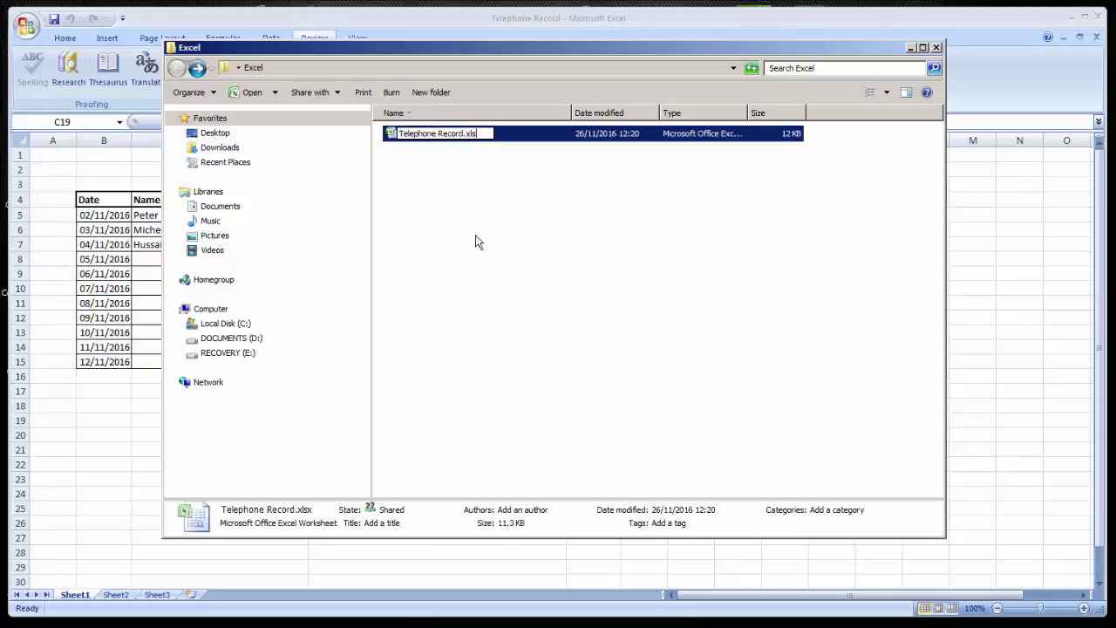
type("zip")
key("Return")
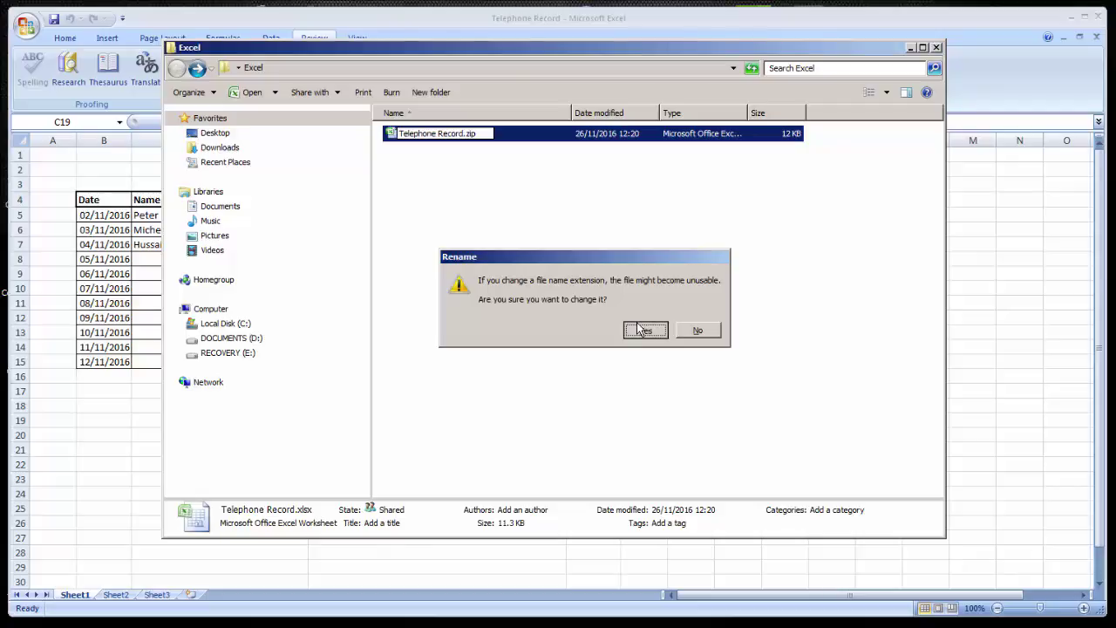
key("super+Up")
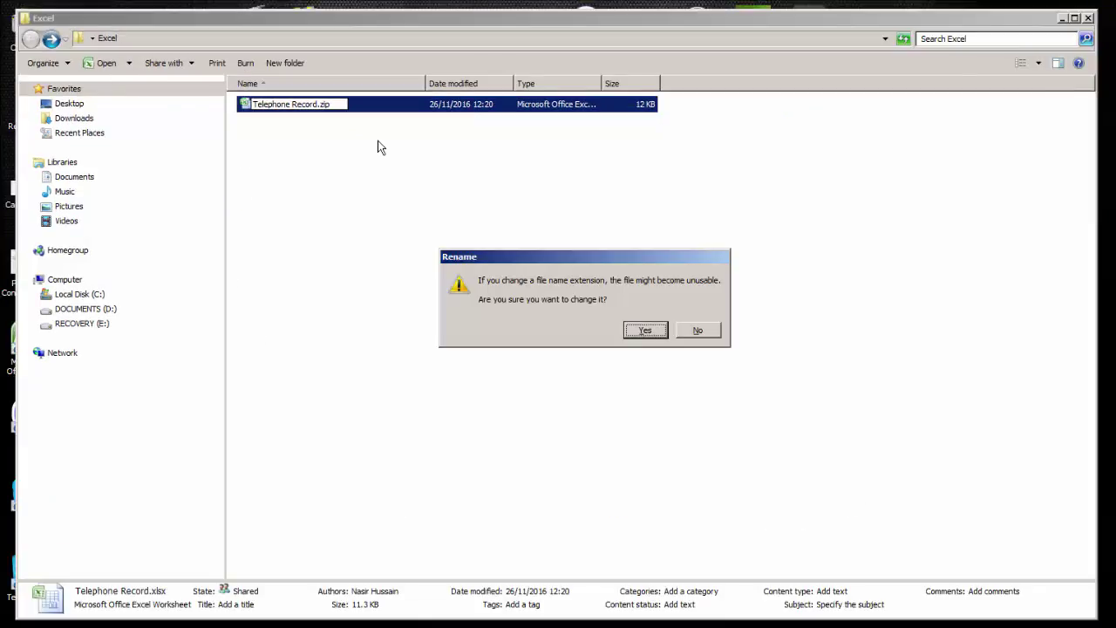
Confirm the extension change and extract Telephone Record.zip into a Telephone Record folder.
left_click(644, 330)
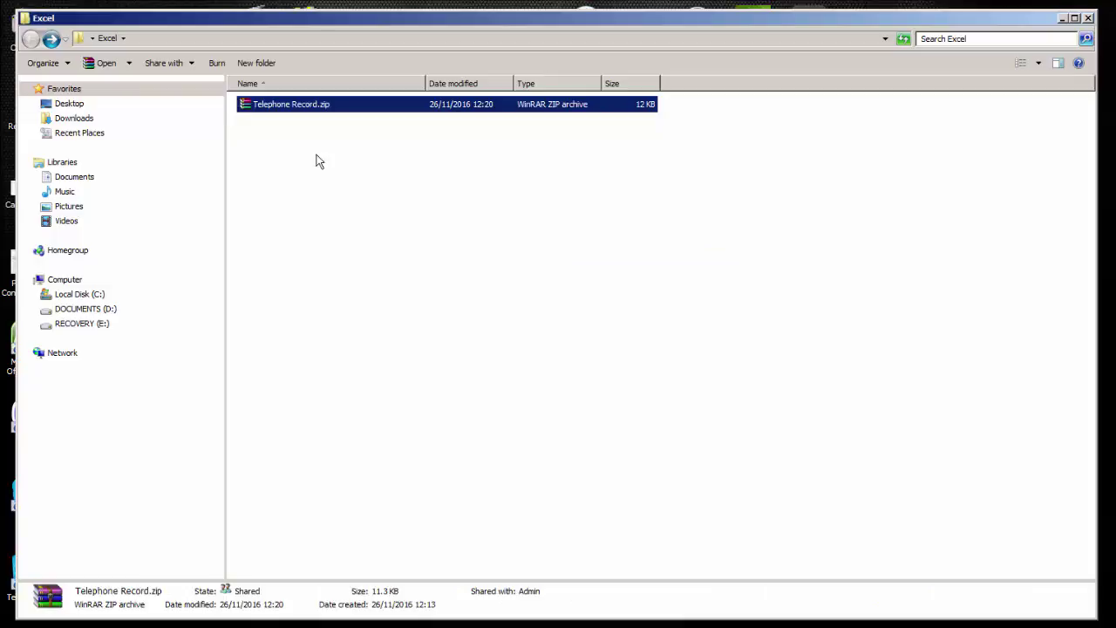
left_click(295, 106)
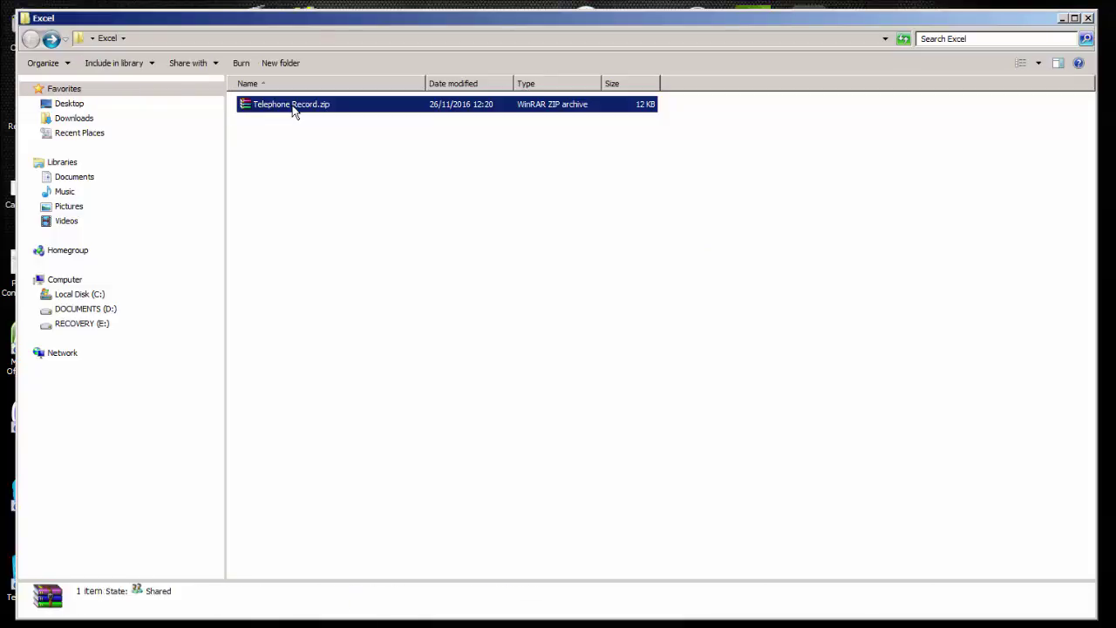
right_click(294, 107)
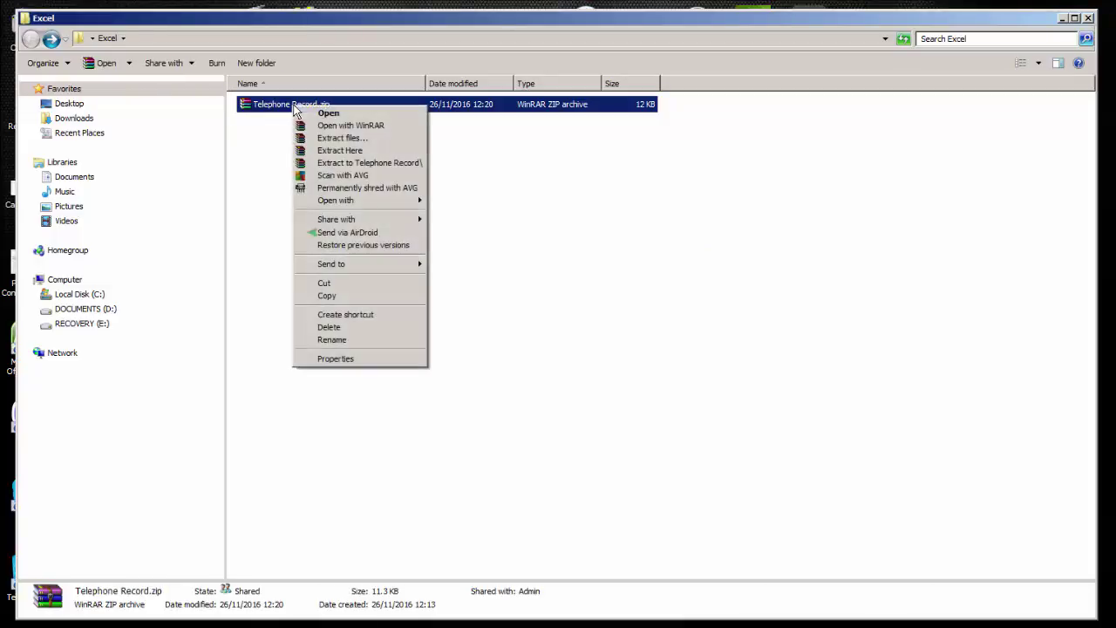
left_click(360, 162)
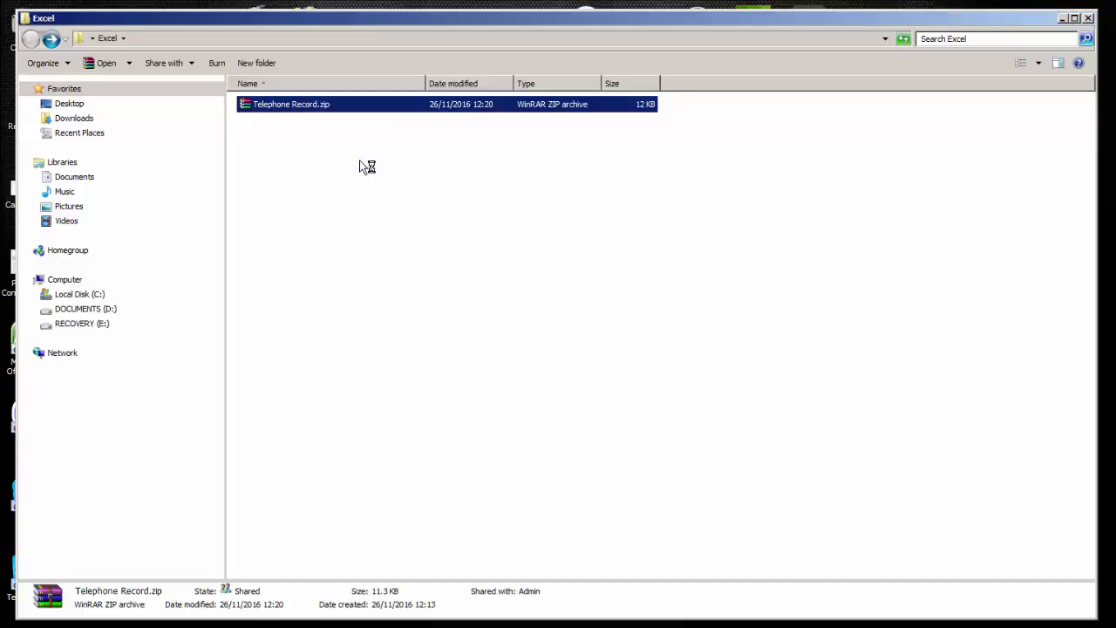
left_click(279, 106)
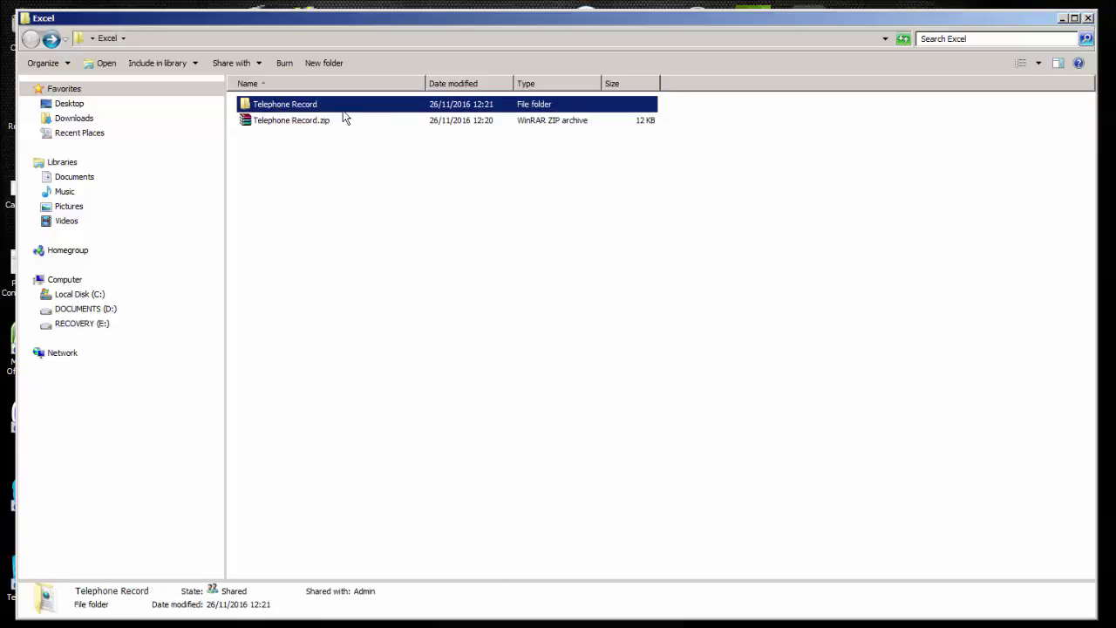
Browse to Telephone Record\xl\worksheets and open sheet1.xml with Notepad.
double_click(289, 106)
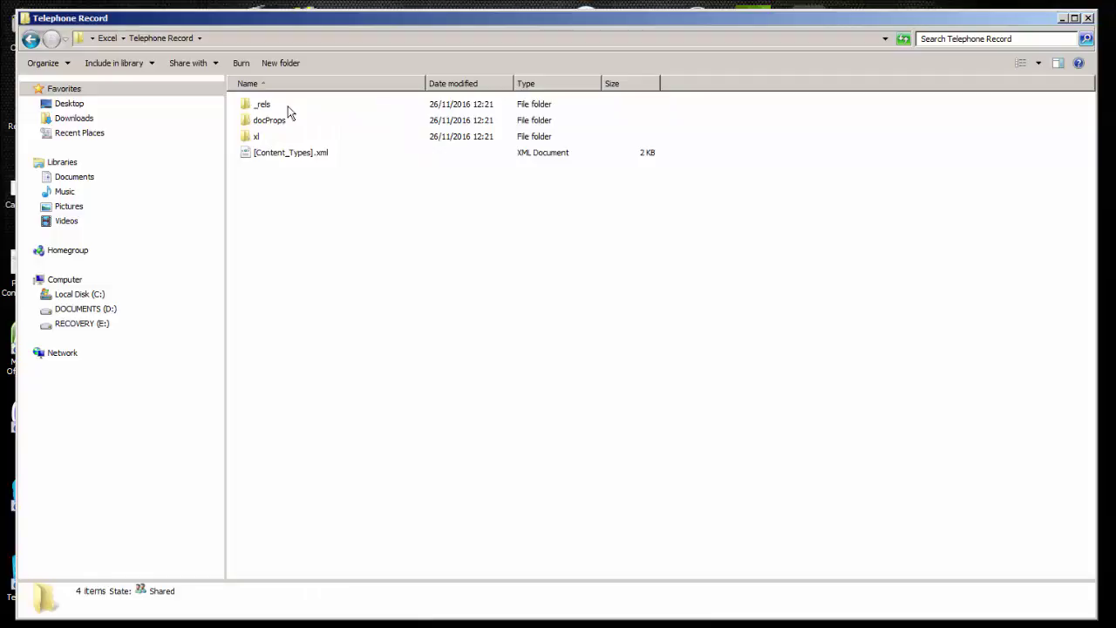
double_click(253, 138)
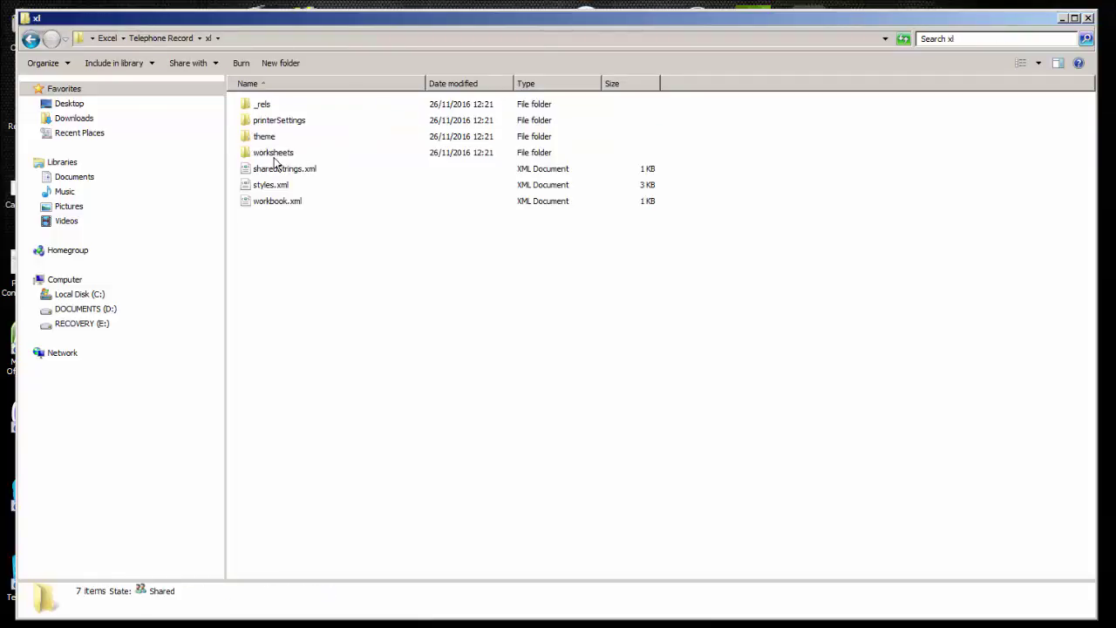
double_click(274, 154)
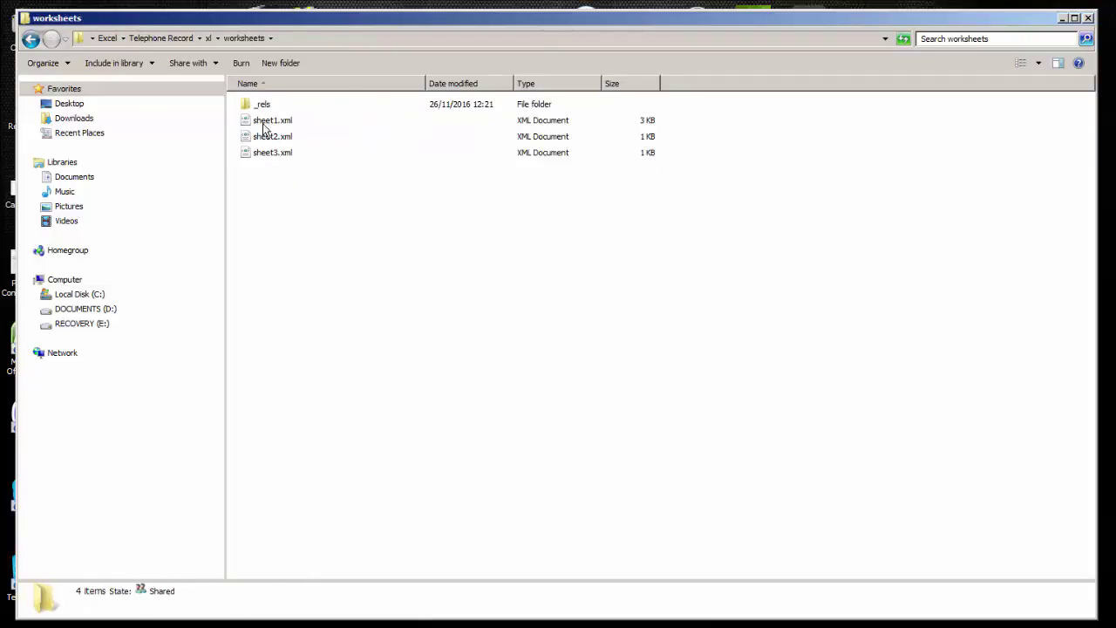
left_click(269, 126)
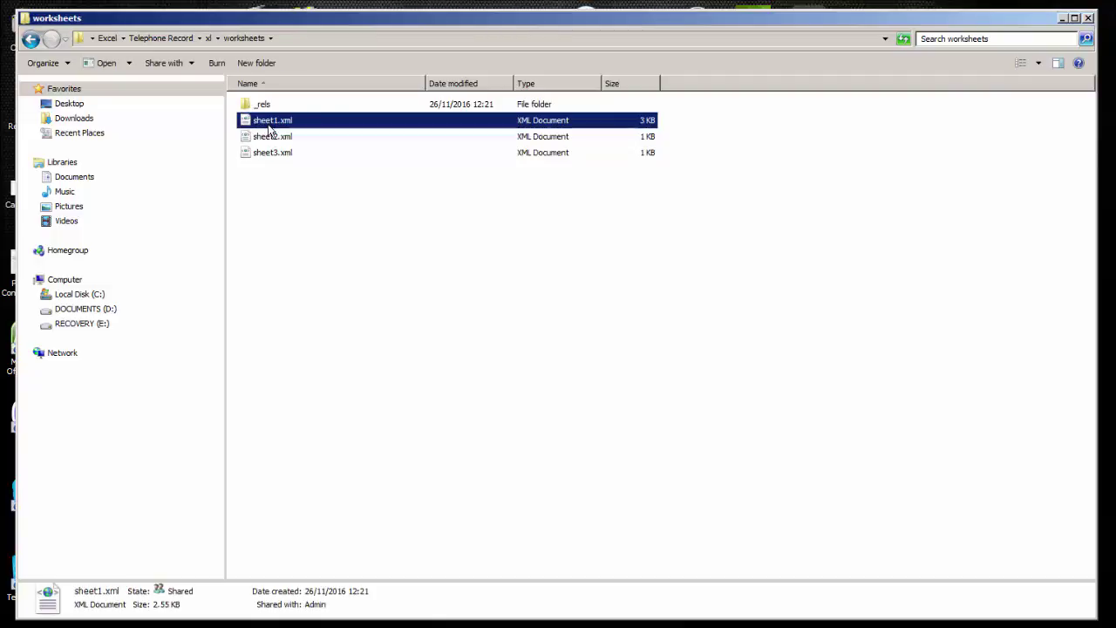
right_click(269, 127)
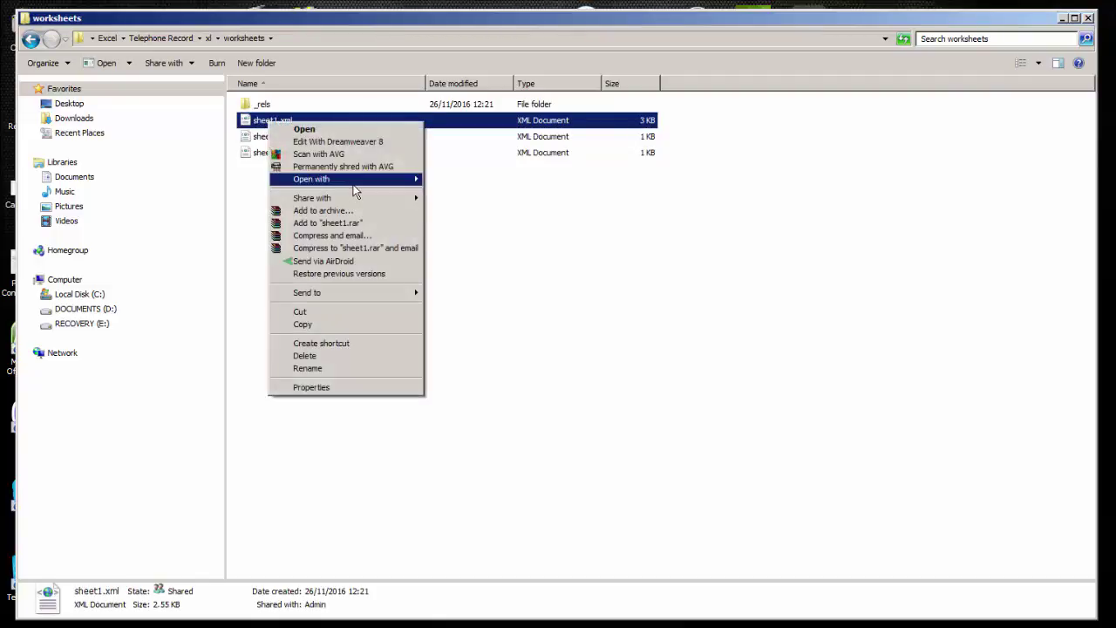
mouse_move(353, 187)
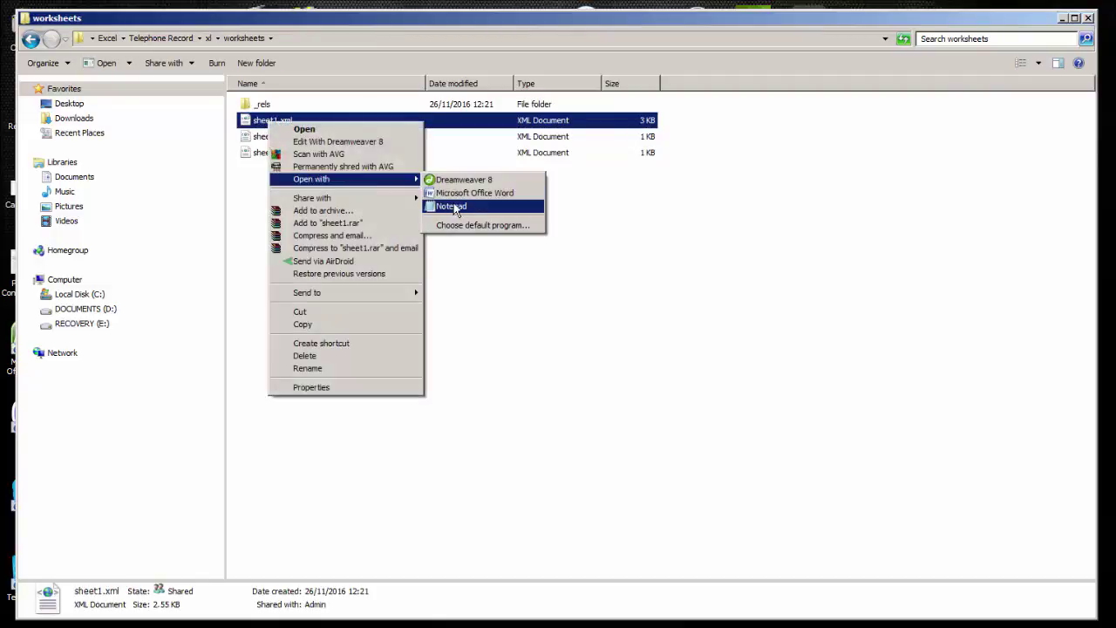
left_click(453, 207)
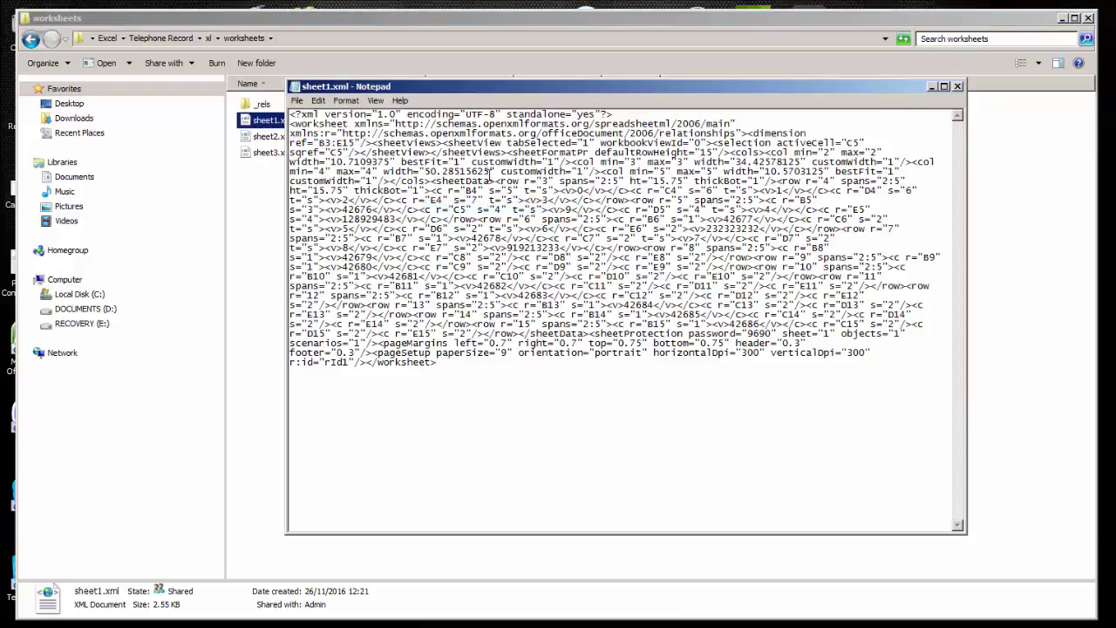
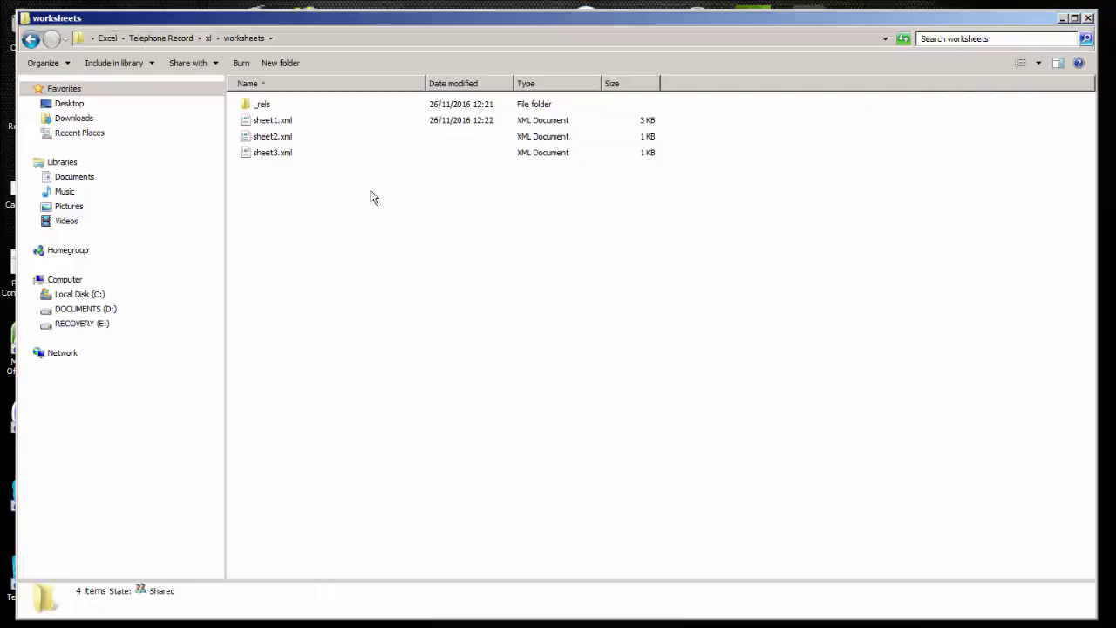
Go back to the Telephone Record folder and compress its four items into a zipped folder.
left_click(29, 39)
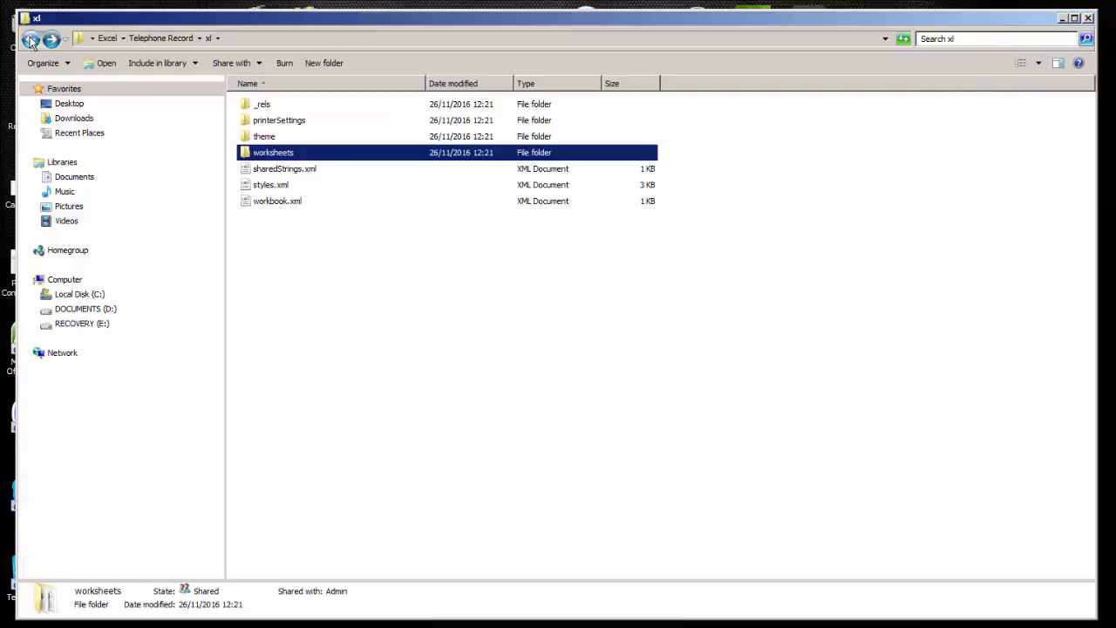
left_click(30, 39)
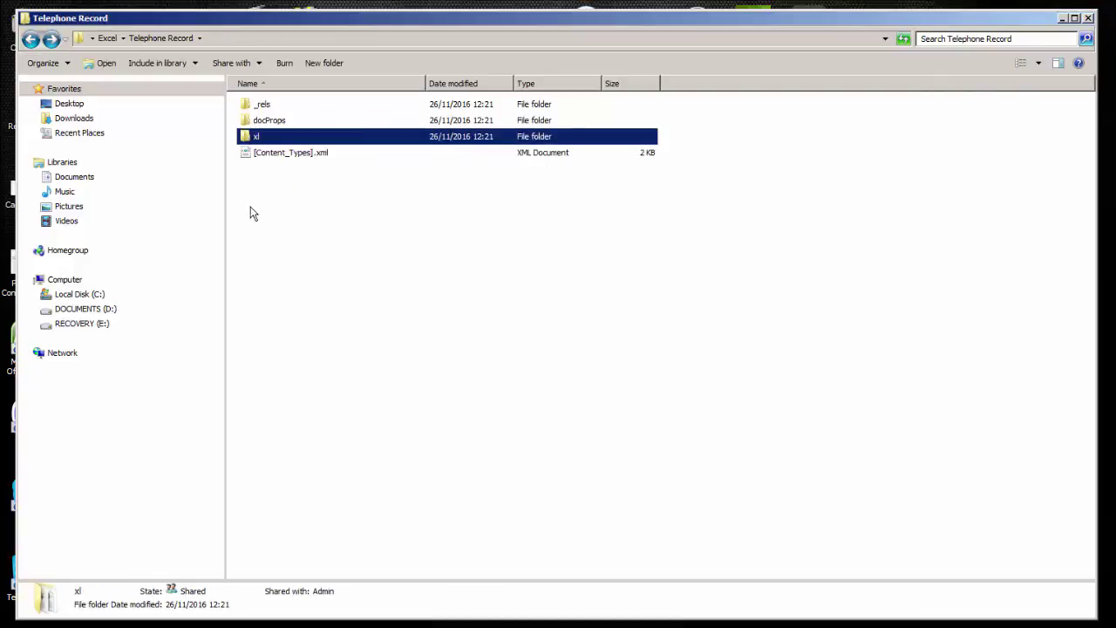
left_click(301, 206)
left_click_drag(279, 181, 241, 94)
right_click(263, 141)
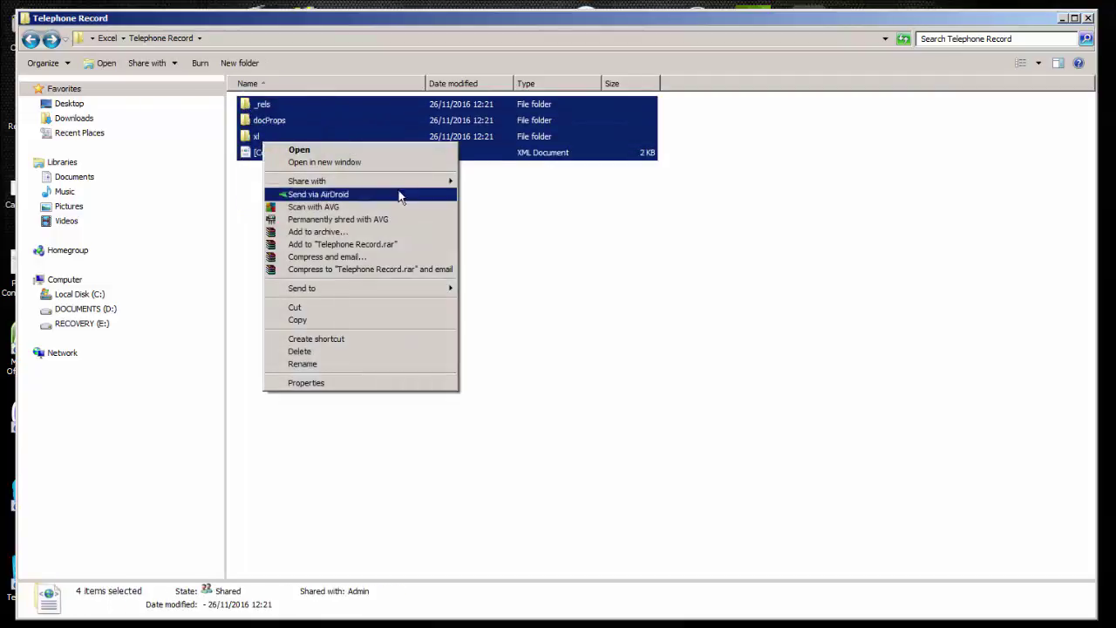
mouse_move(422, 297)
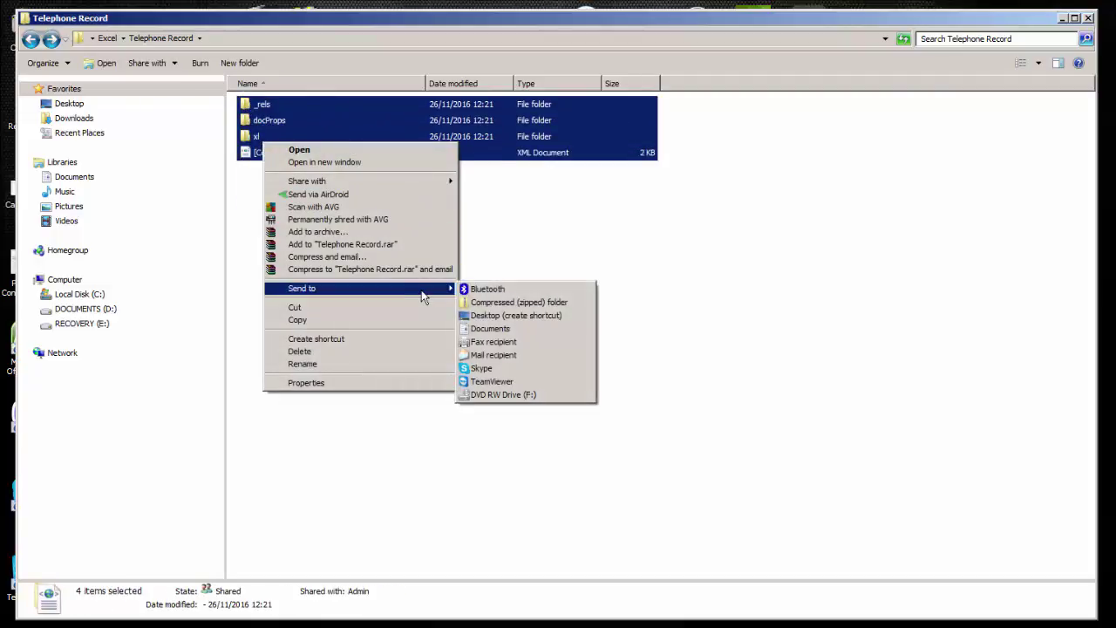
left_click(513, 305)
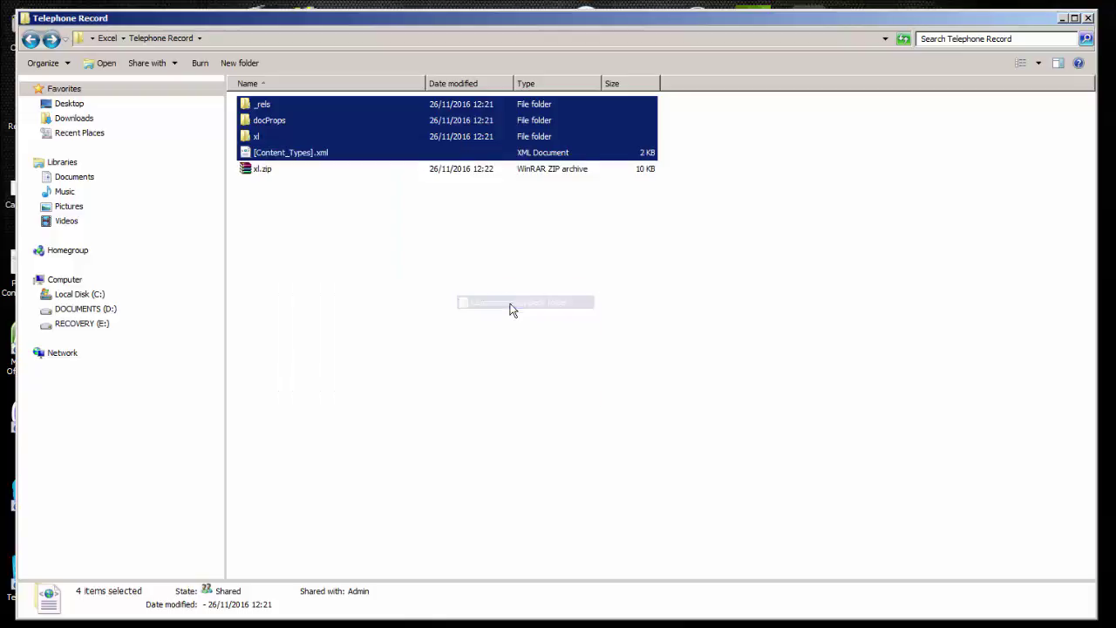
Rename xl.zip to Telephone Record.xlsx, accepting the extension-change warning.
left_click(256, 170)
left_click(263, 170)
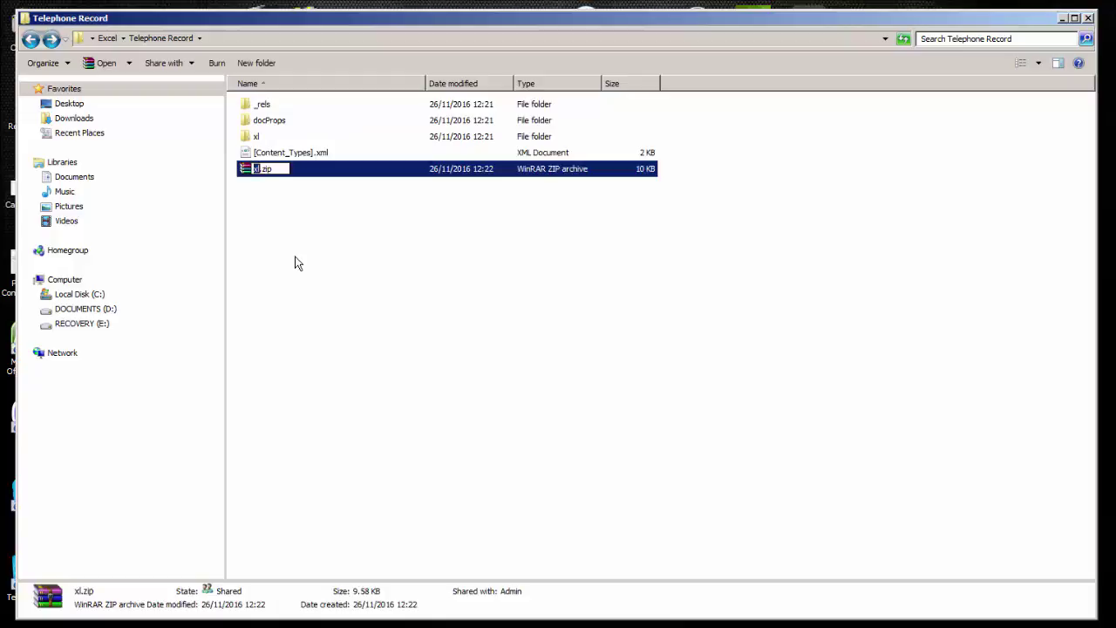
type("Telephone Rec")
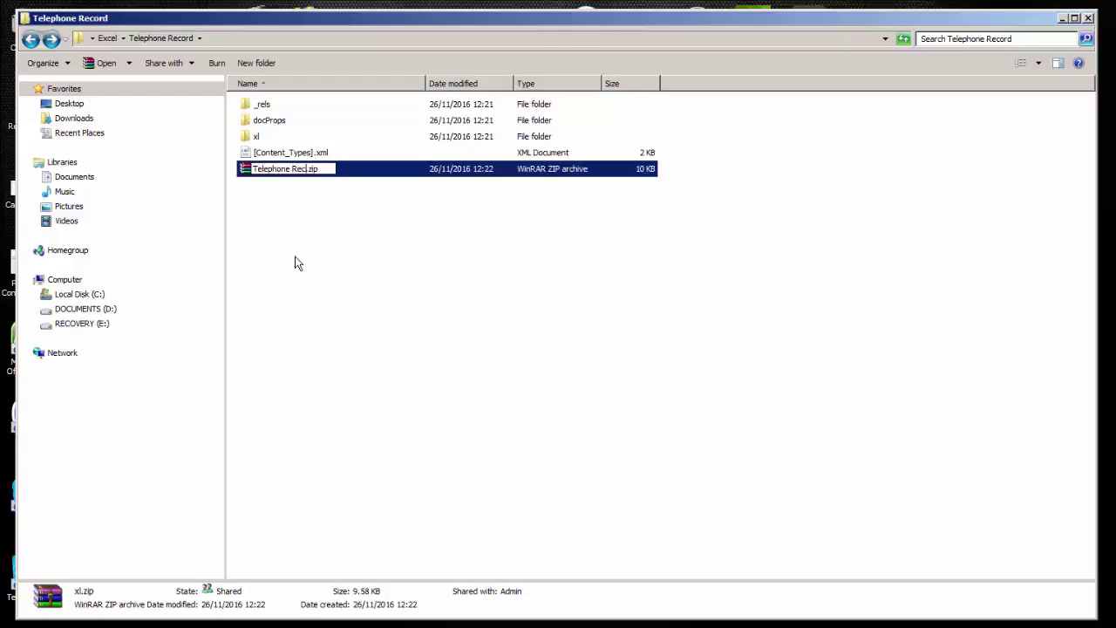
type("ord")
key("BackSpace")
key("BackSpace")
key("BackSpace")
type("xl")
key("BackSpace")
key("BackSpace")
key("Return")
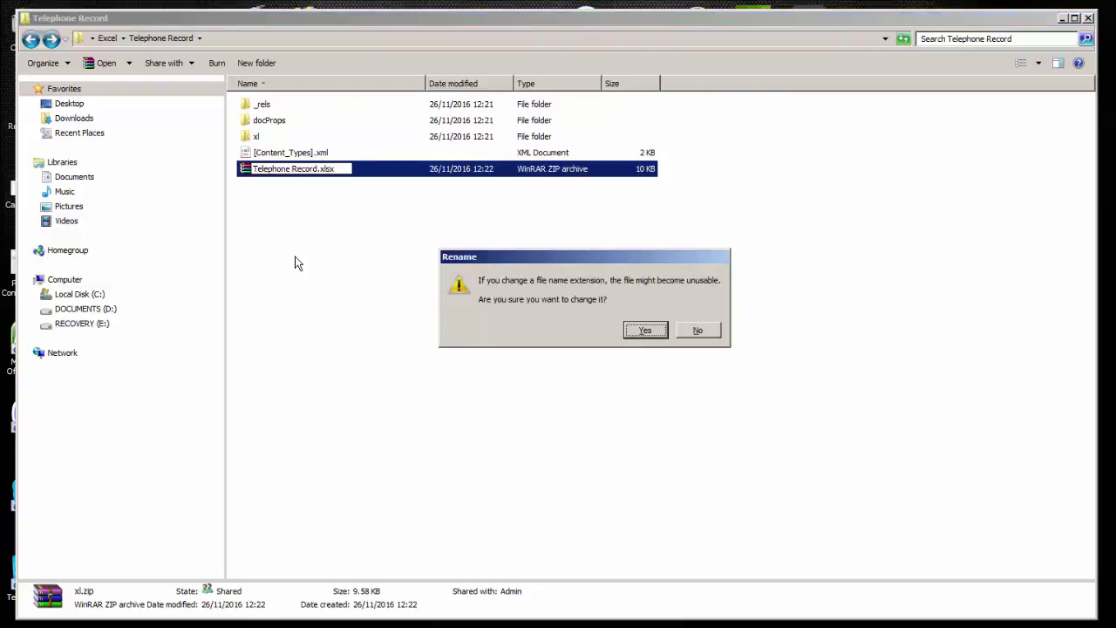
left_click(653, 332)
left_click(296, 184)
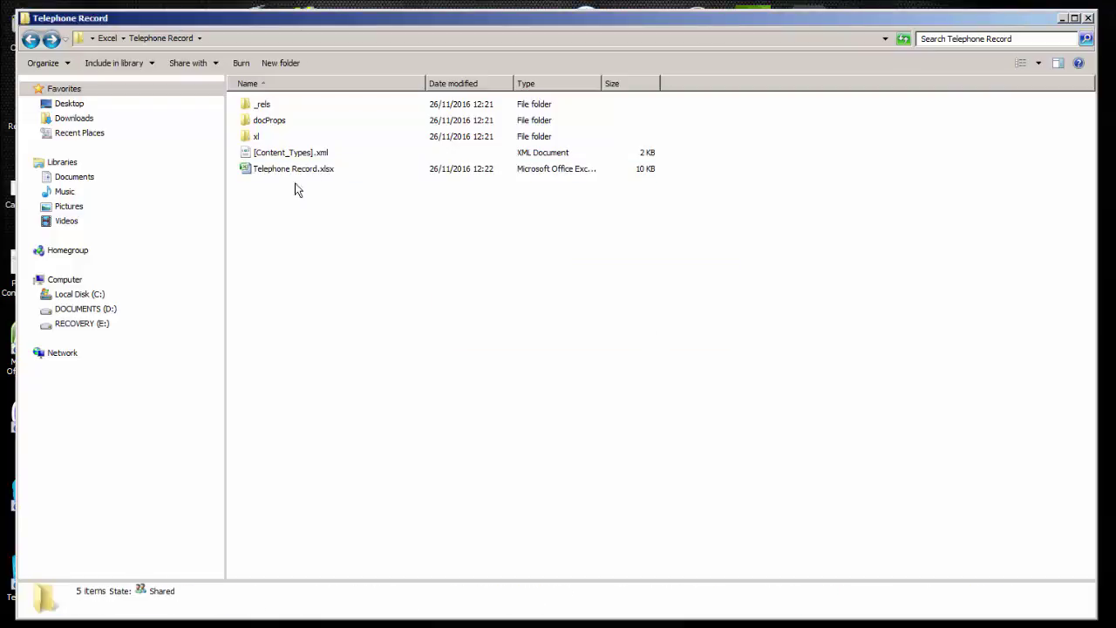
left_click(288, 179)
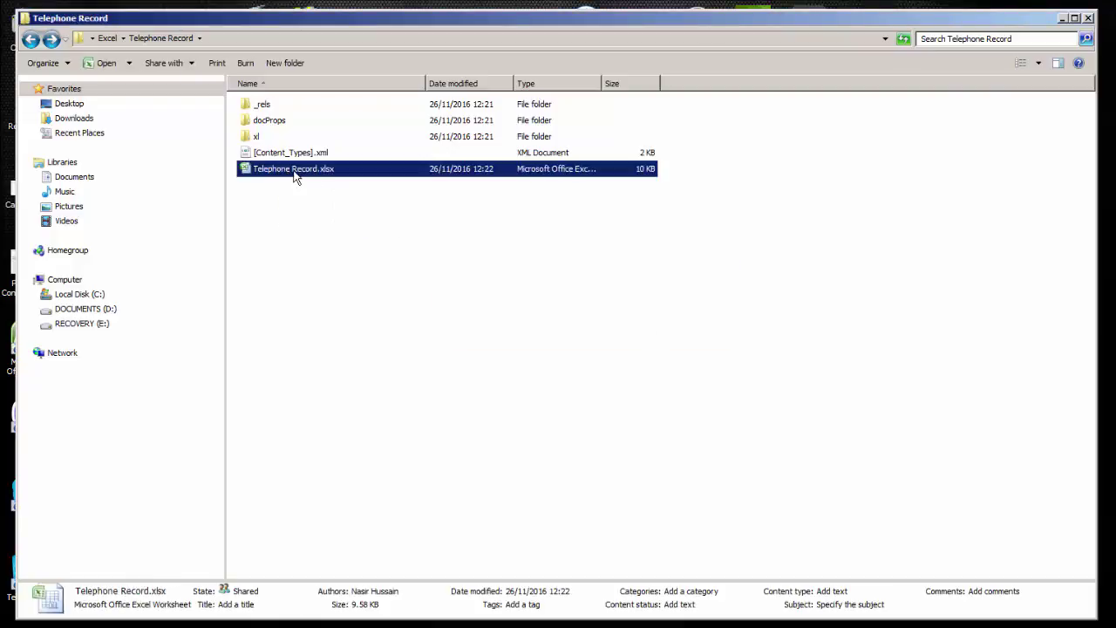
Open Telephone Record.xlsx in Excel and select cells C7 and C16.
double_click(294, 175)
left_click(247, 241)
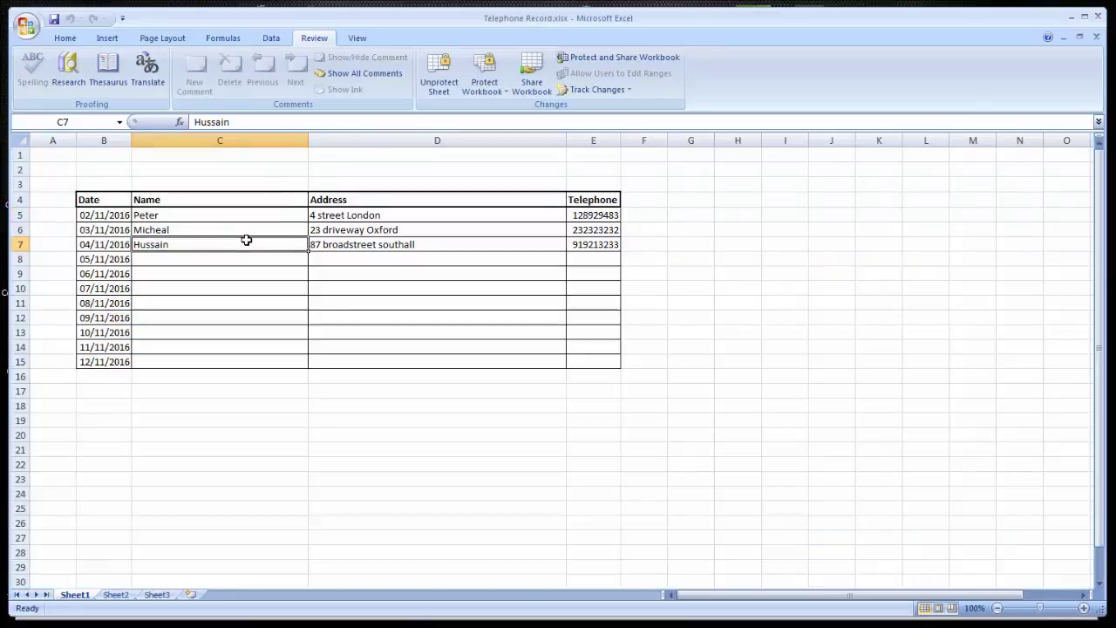
left_click(216, 379)
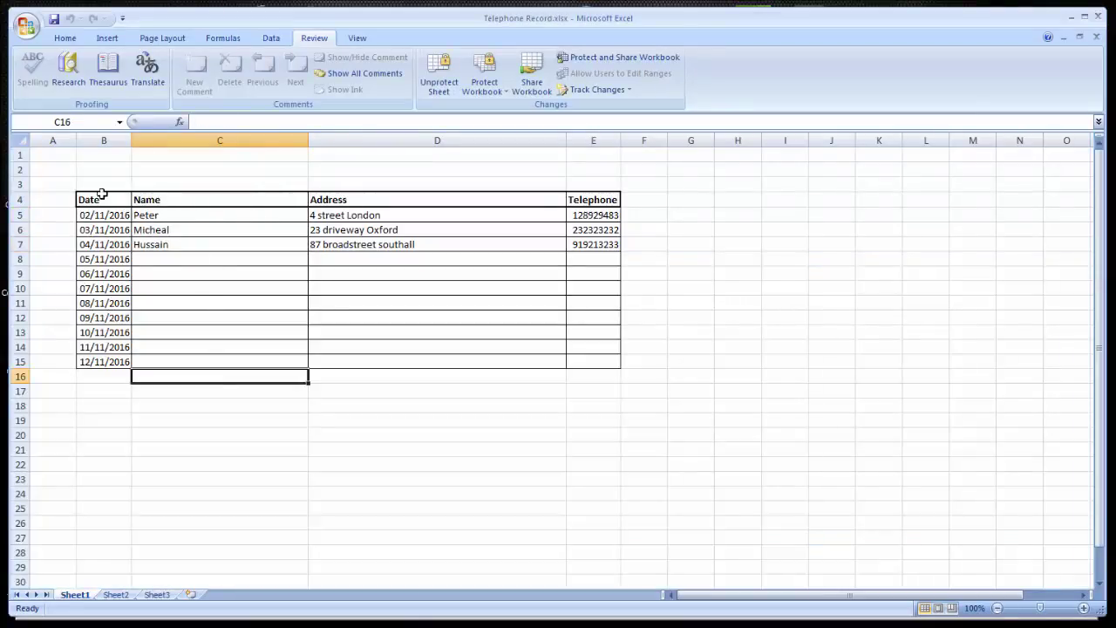
Try deleting the contents of cell C5 and dismiss the protected-cell warning.
left_click(150, 219)
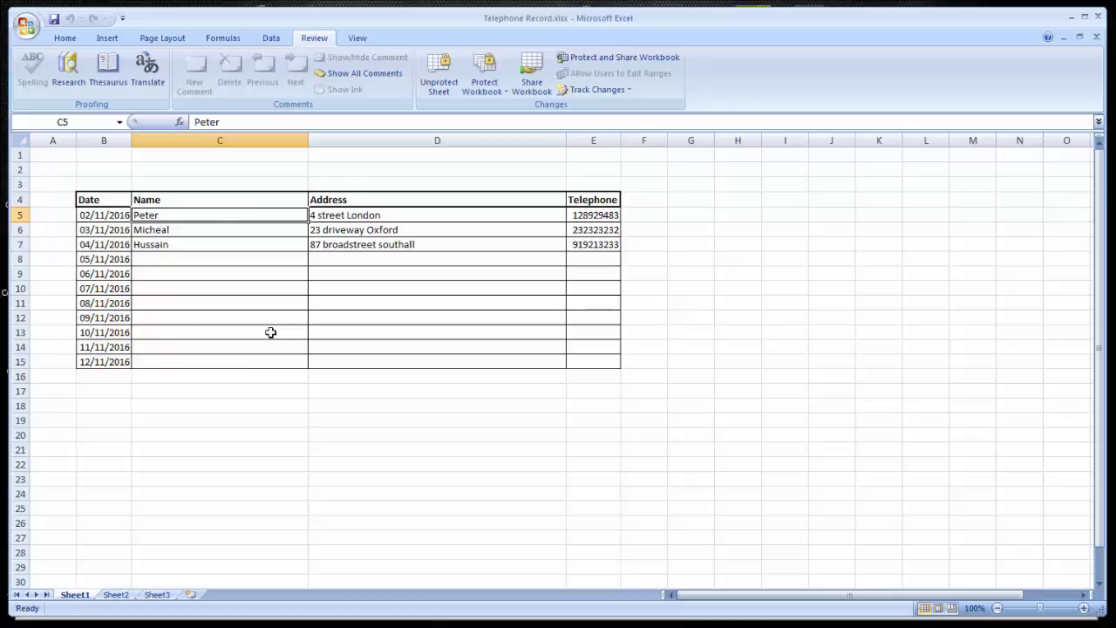
key("Delete")
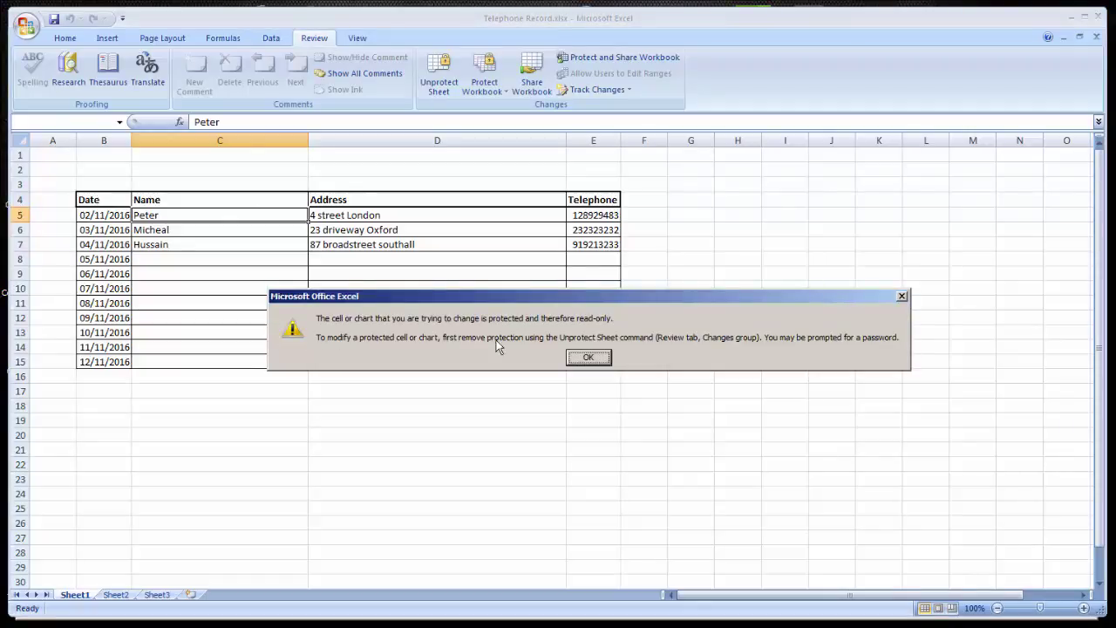
left_click(604, 360)
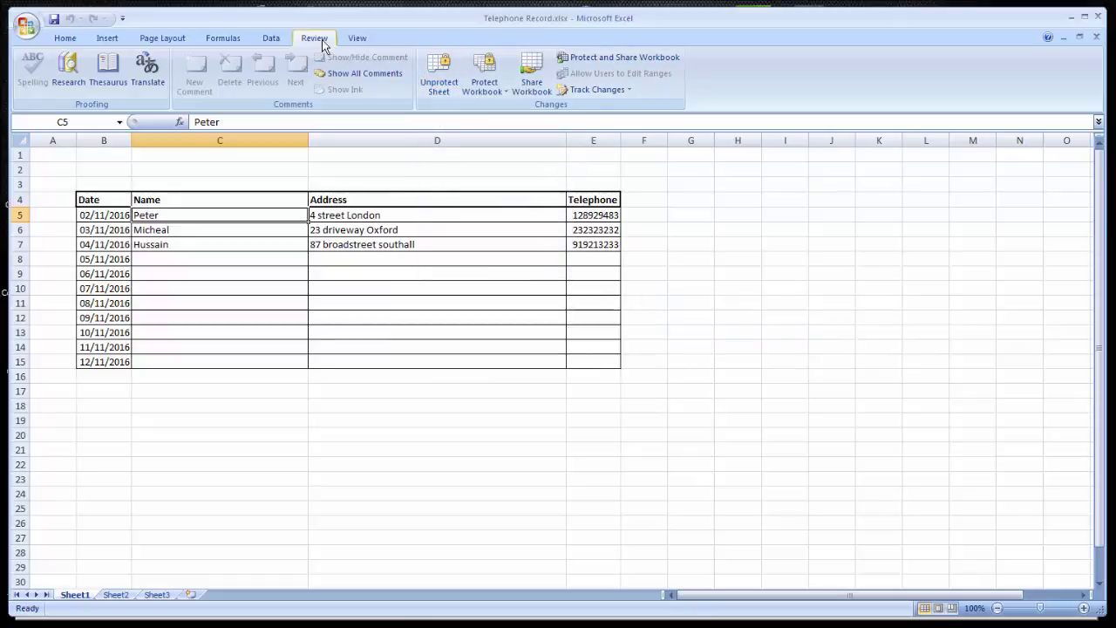
Unprotect Sheet1 from the Review tab.
left_click(283, 41)
left_click(313, 39)
left_click(436, 77)
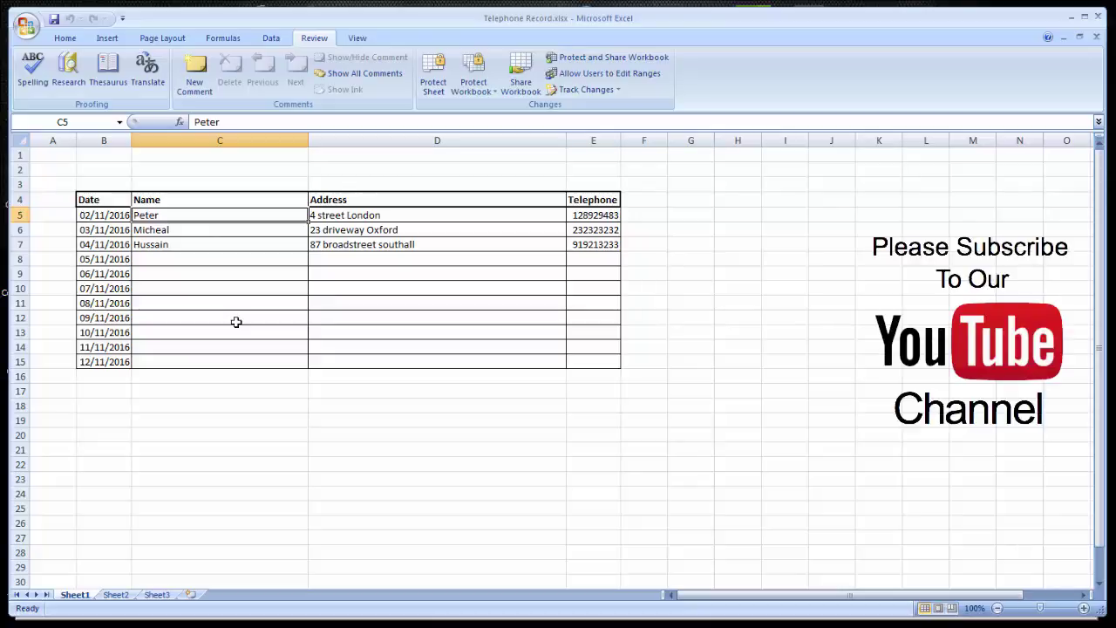
Enter Name in cell C5 and a new telephone number in cell E5.
type("Name")
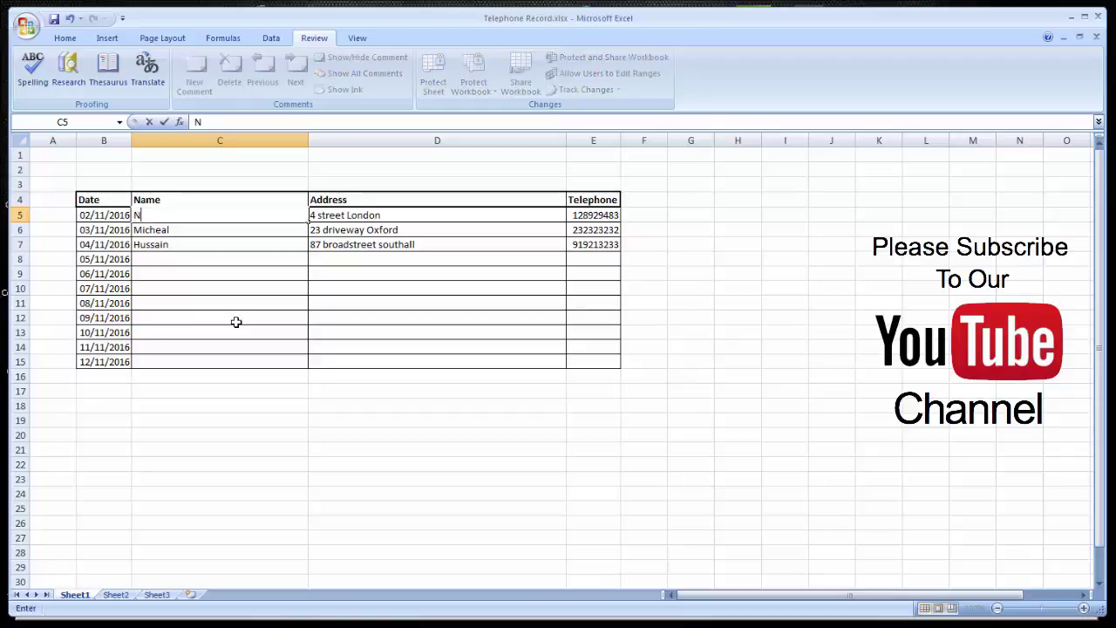
key("Return")
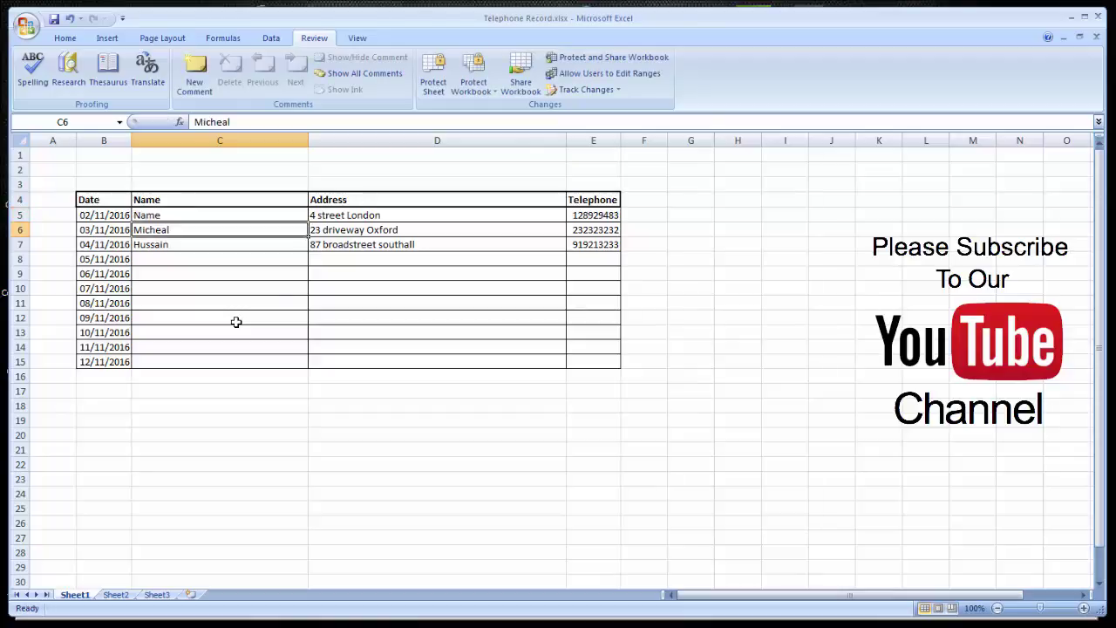
left_click(582, 213)
type("89")
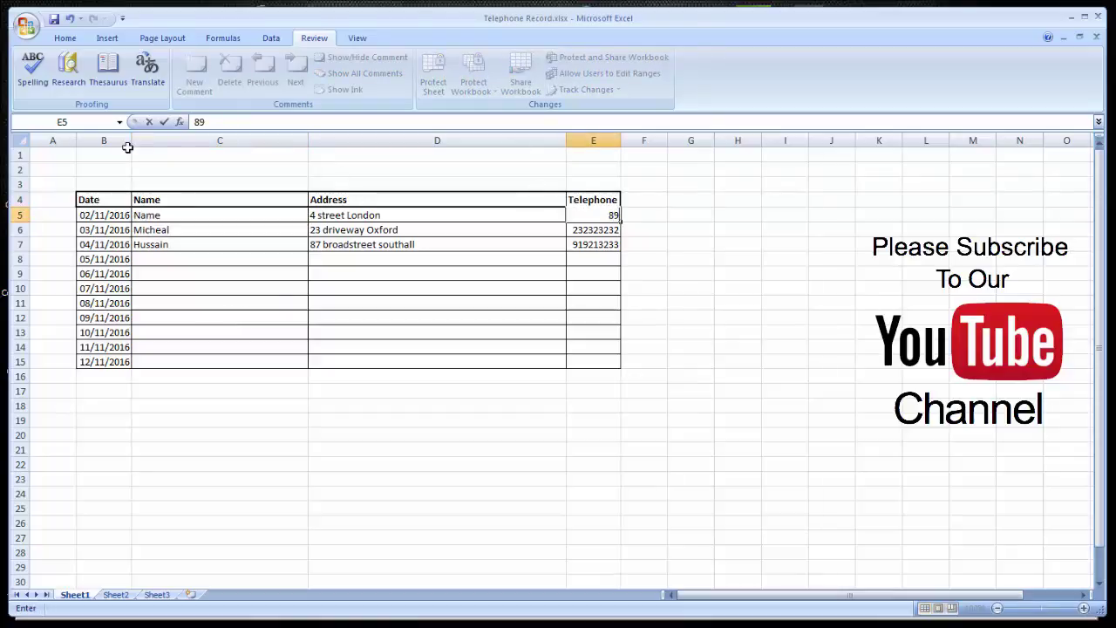
type("7898797")
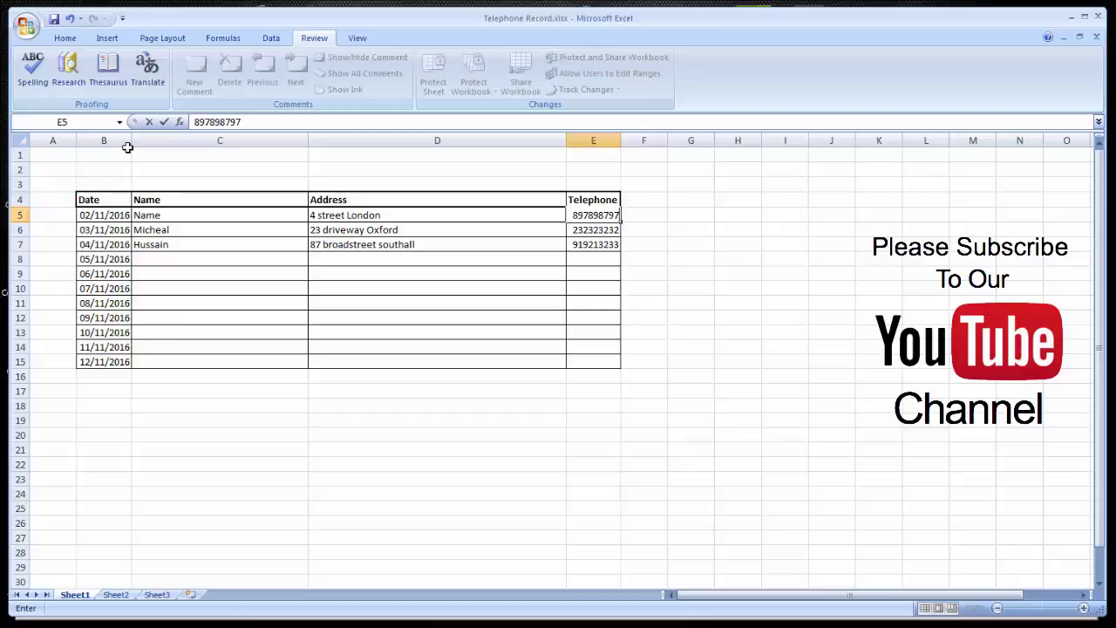
key("Return")
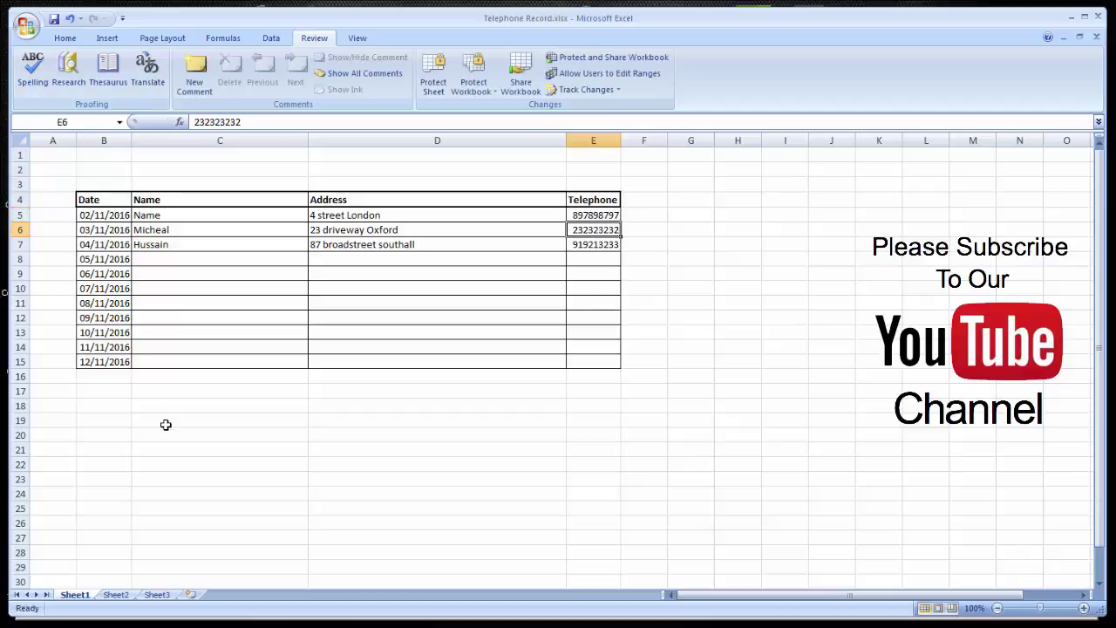
left_click(164, 422)
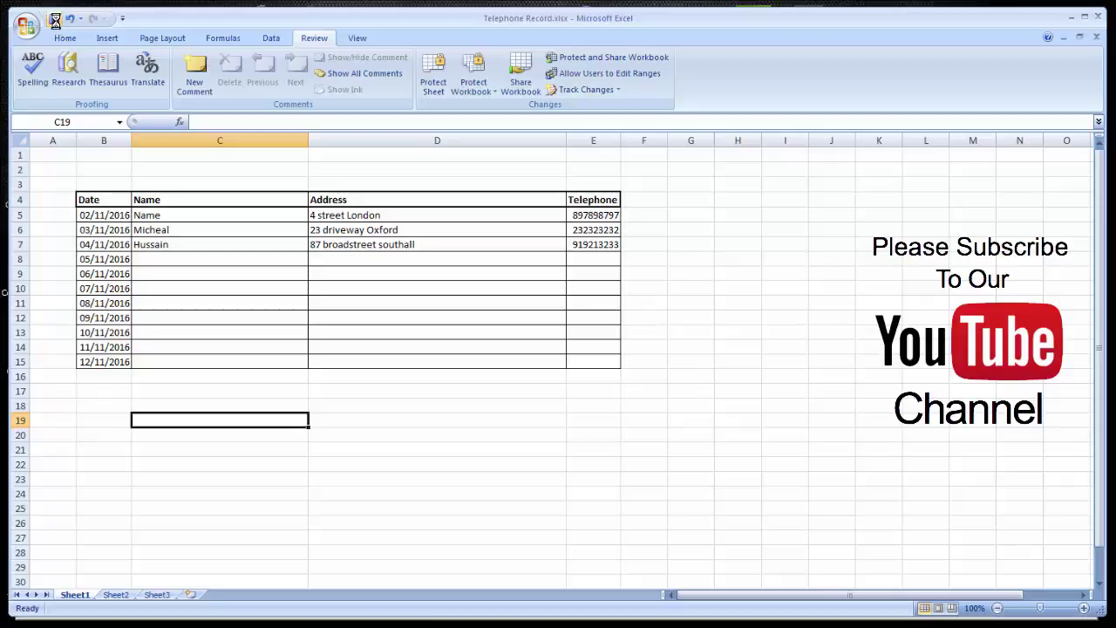